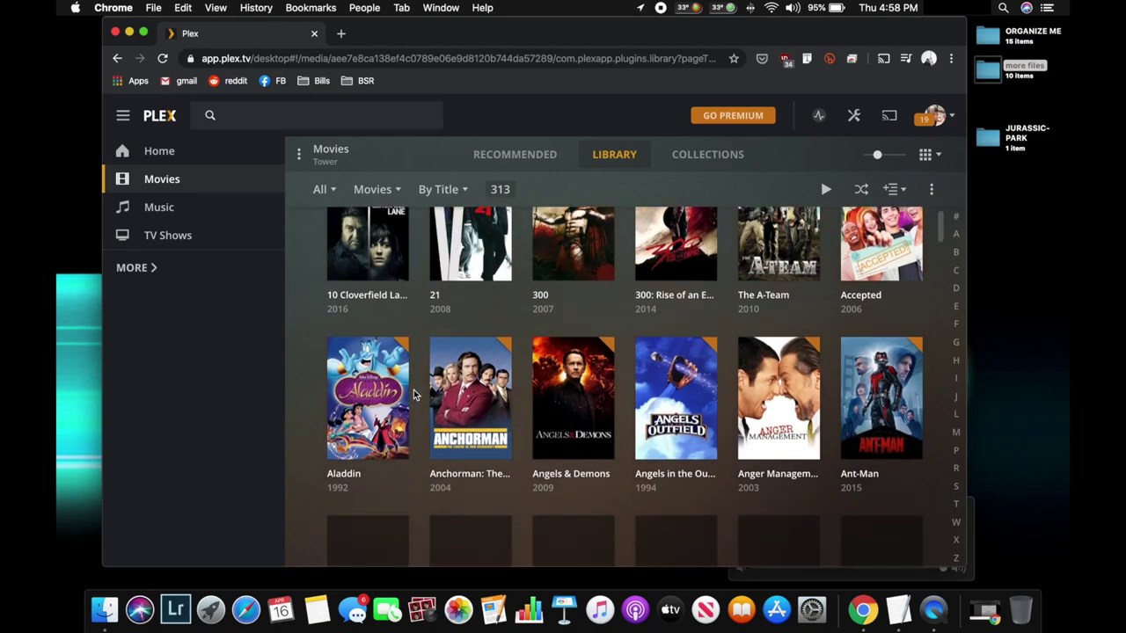
Open The Dark Knight collection from the Collections list and browse The Dark Knight's details page
{"action": "scroll", "coordinate": [415, 395], "scroll_direction": "down", "scroll_amount": 8}
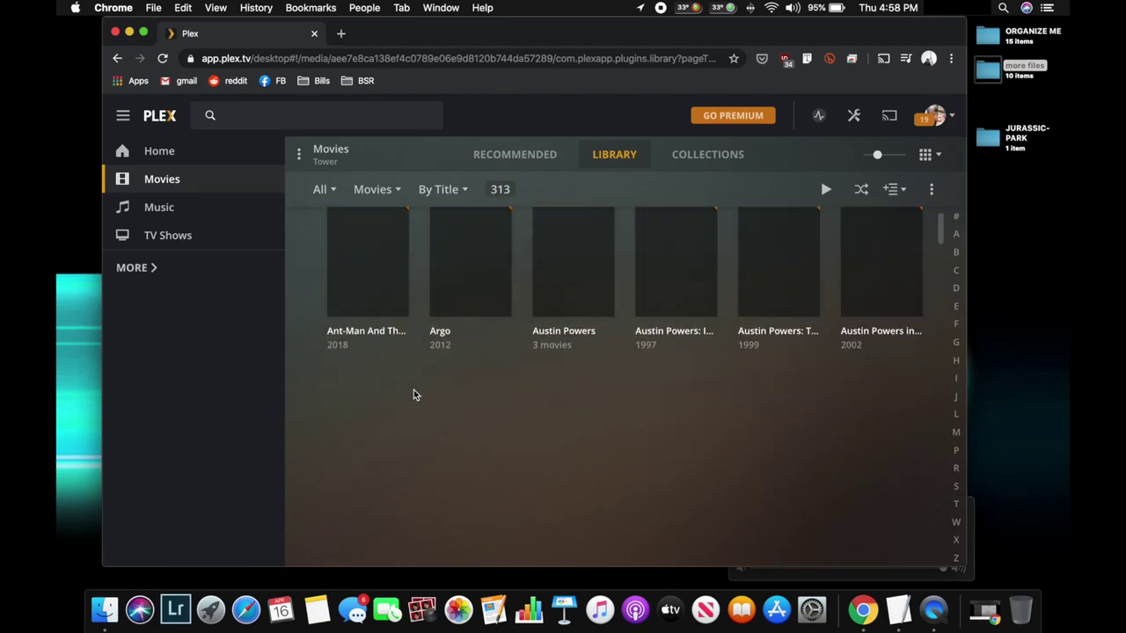
{"action": "scroll", "coordinate": [416, 394], "scroll_direction": "down", "scroll_amount": 4}
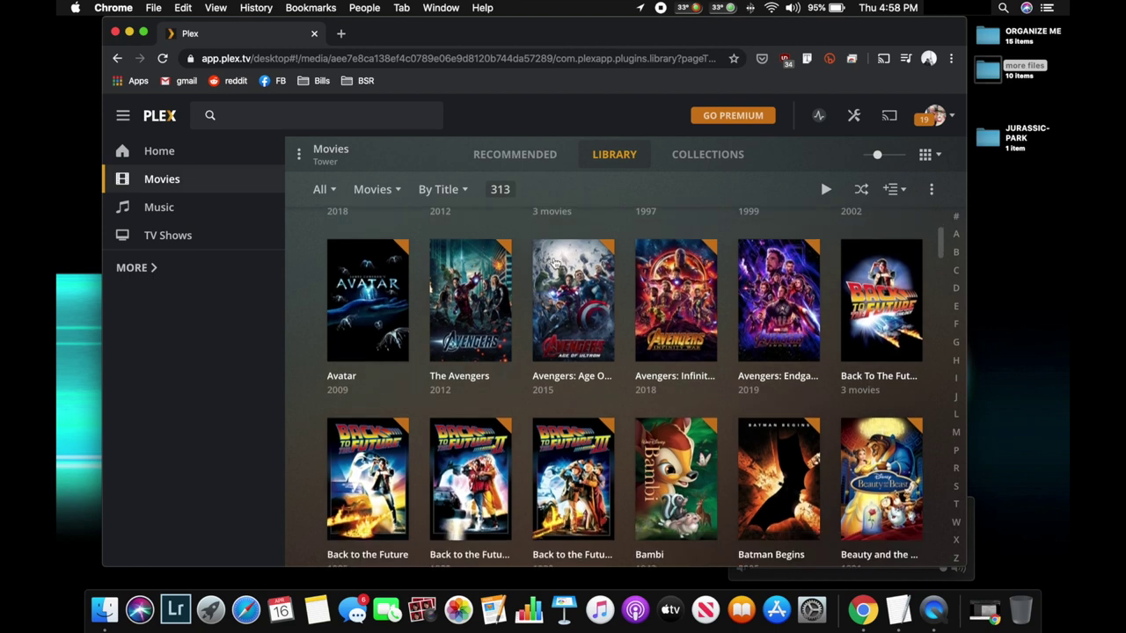
{"action": "left_click", "coordinate": [700, 155]}
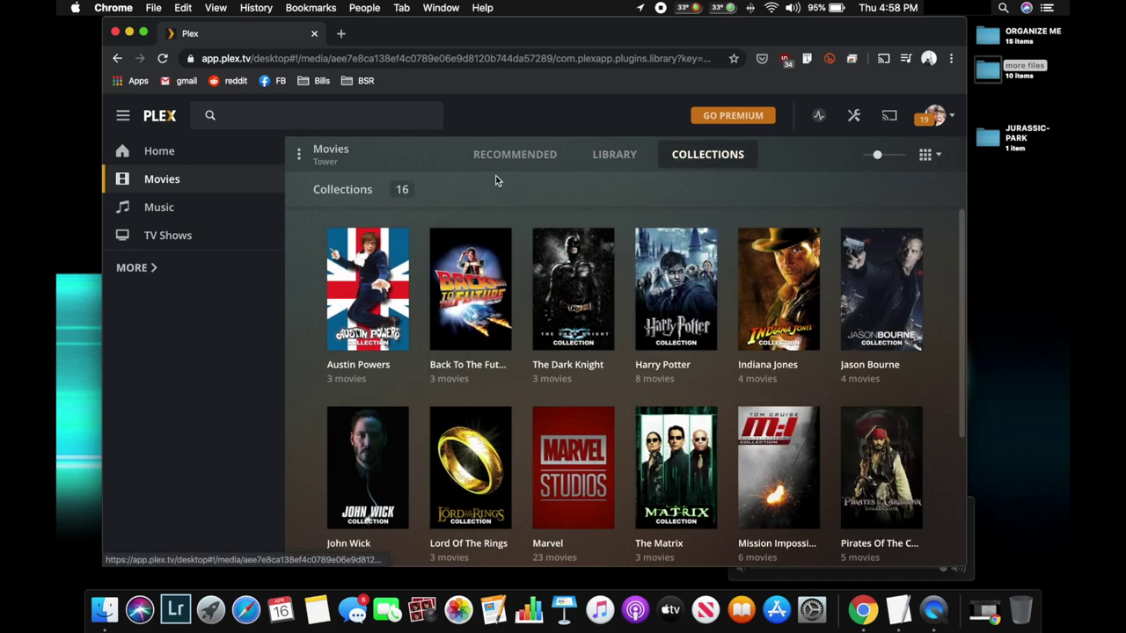
{"action": "left_click", "coordinate": [596, 272]}
{"action": "scroll", "coordinate": [541, 360], "scroll_direction": "down", "scroll_amount": 3}
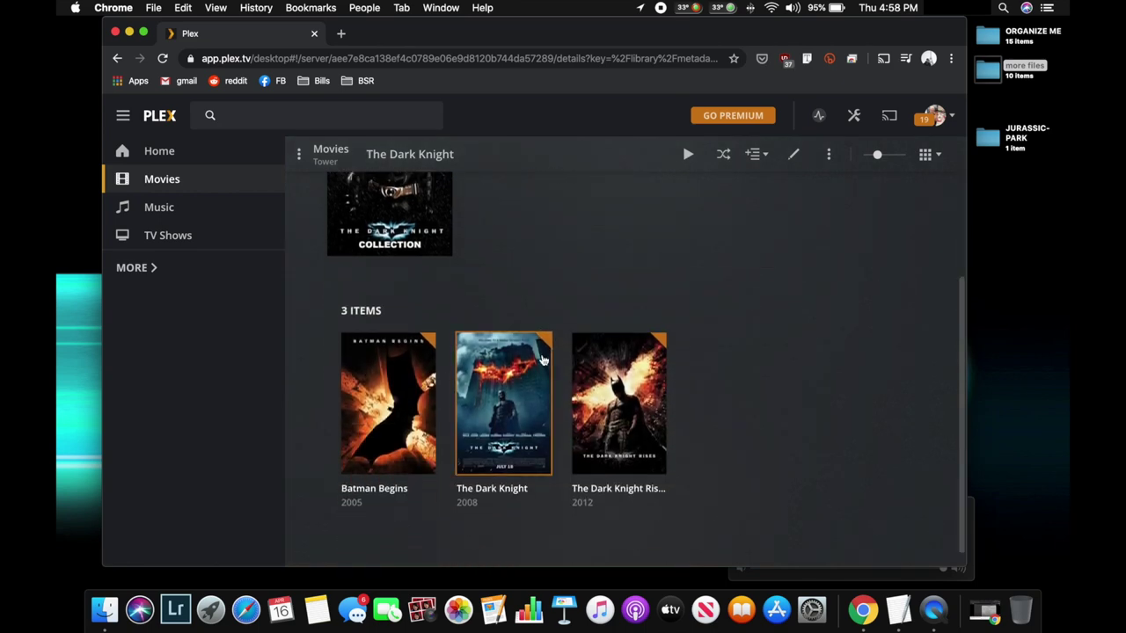
{"action": "left_click", "coordinate": [541, 356]}
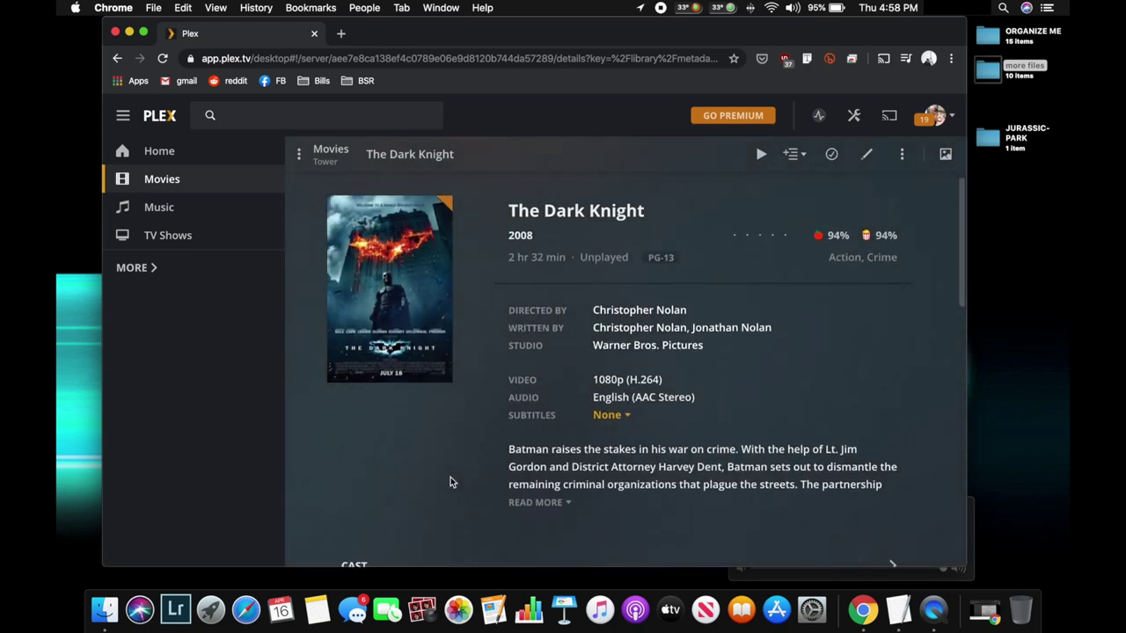
{"action": "scroll", "coordinate": [450, 482], "scroll_direction": "down", "scroll_amount": 5}
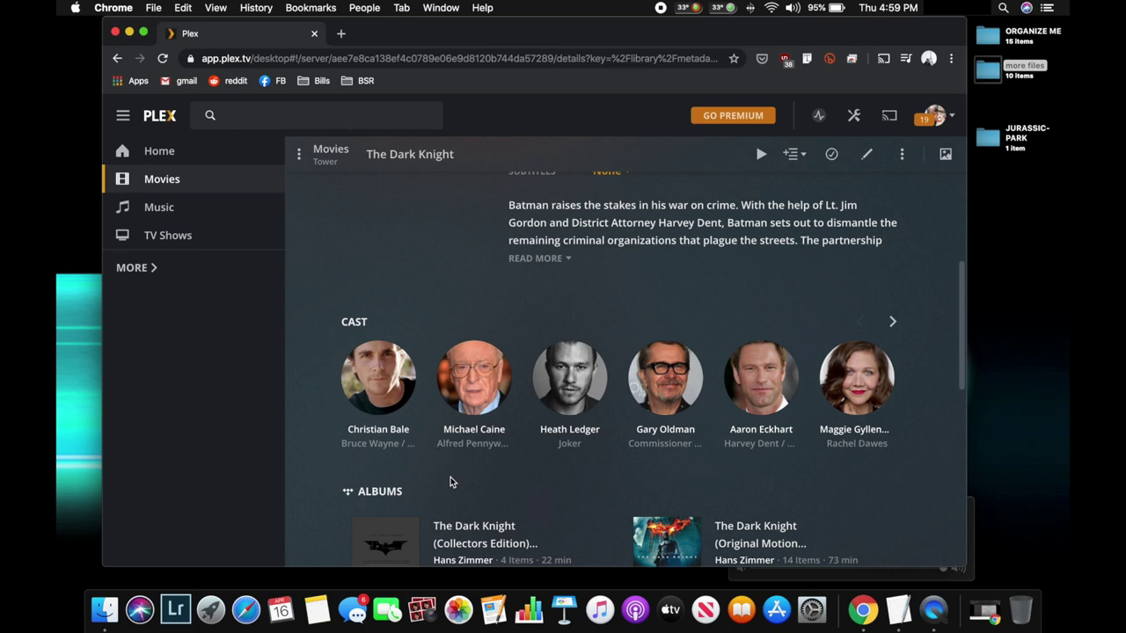
{"action": "scroll", "coordinate": [451, 482], "scroll_direction": "down", "scroll_amount": 6}
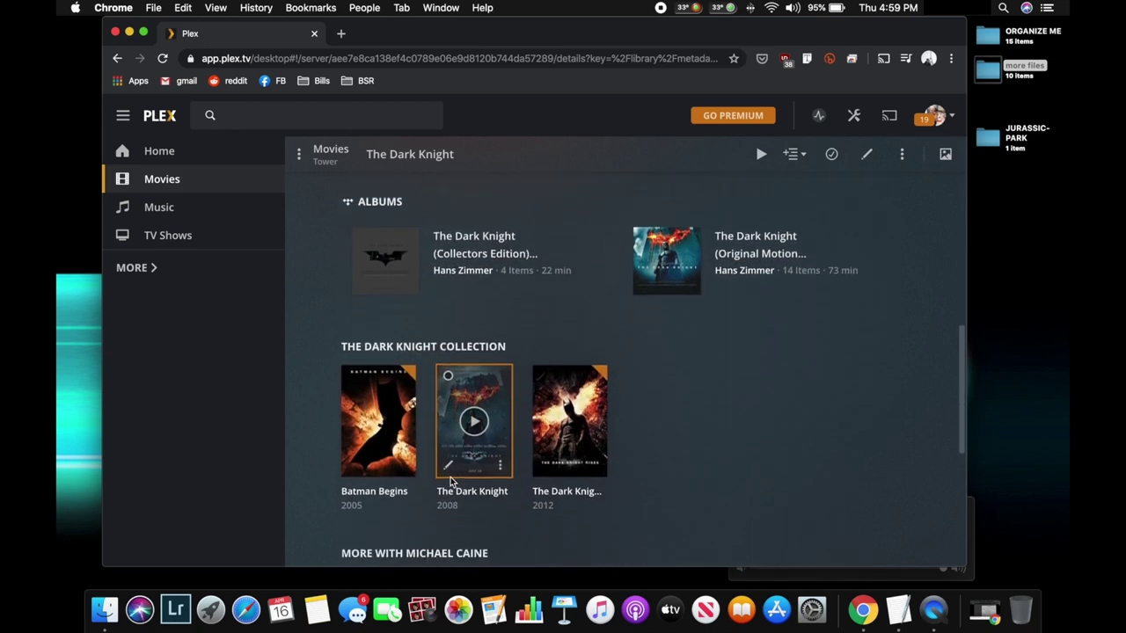
{"action": "scroll", "coordinate": [450, 482], "scroll_direction": "down", "scroll_amount": 4}
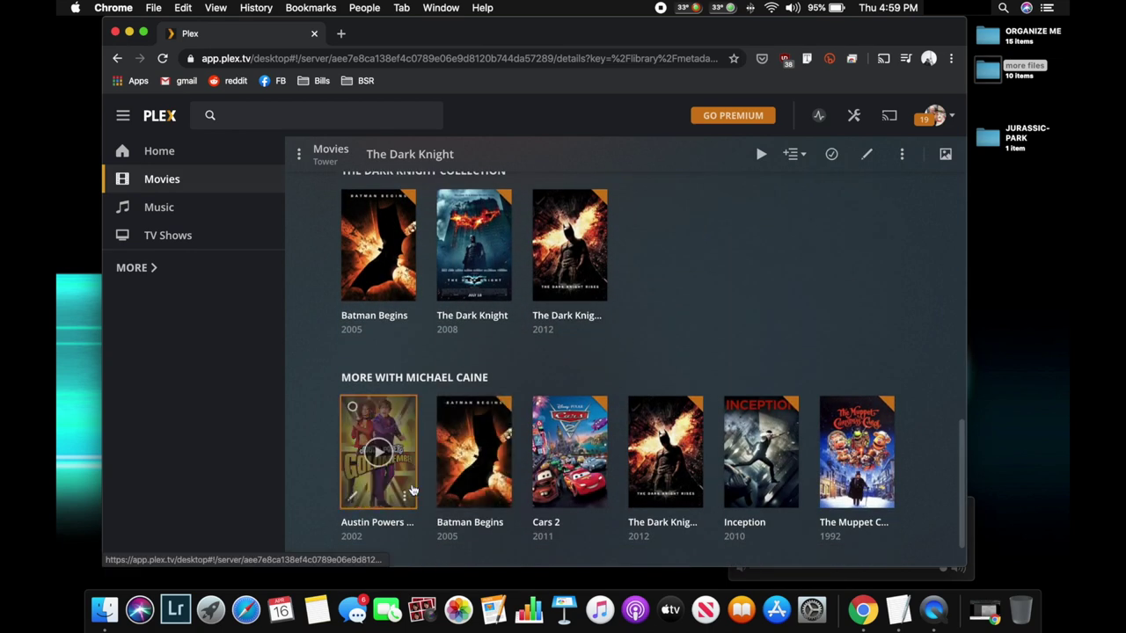
{"action": "scroll", "coordinate": [423, 506], "scroll_direction": "down", "scroll_amount": 2}
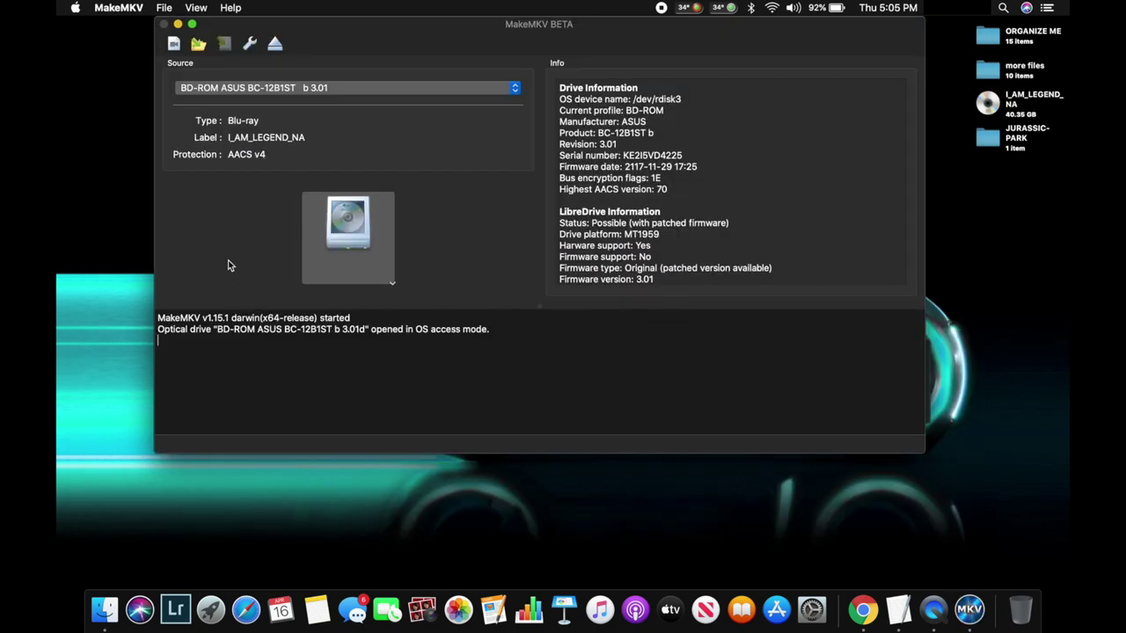
Rip only the main 27-chapter I_AM_LEGEND_NA title to an MKV on the Desktop
{"action": "left_click", "coordinate": [342, 220]}
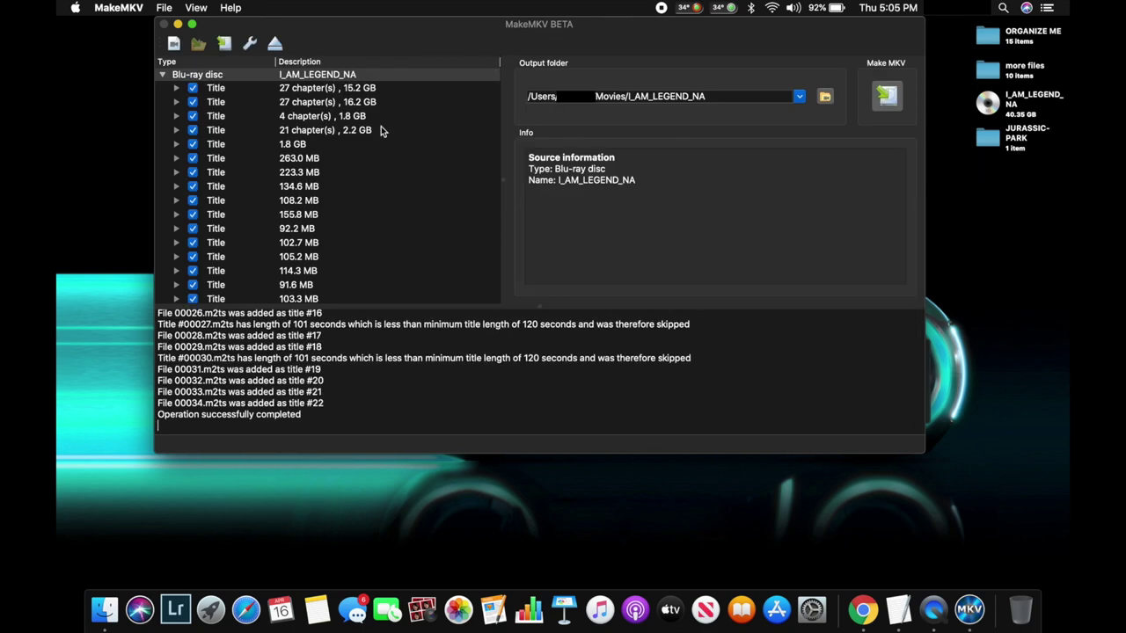
{"action": "left_click", "coordinate": [309, 91]}
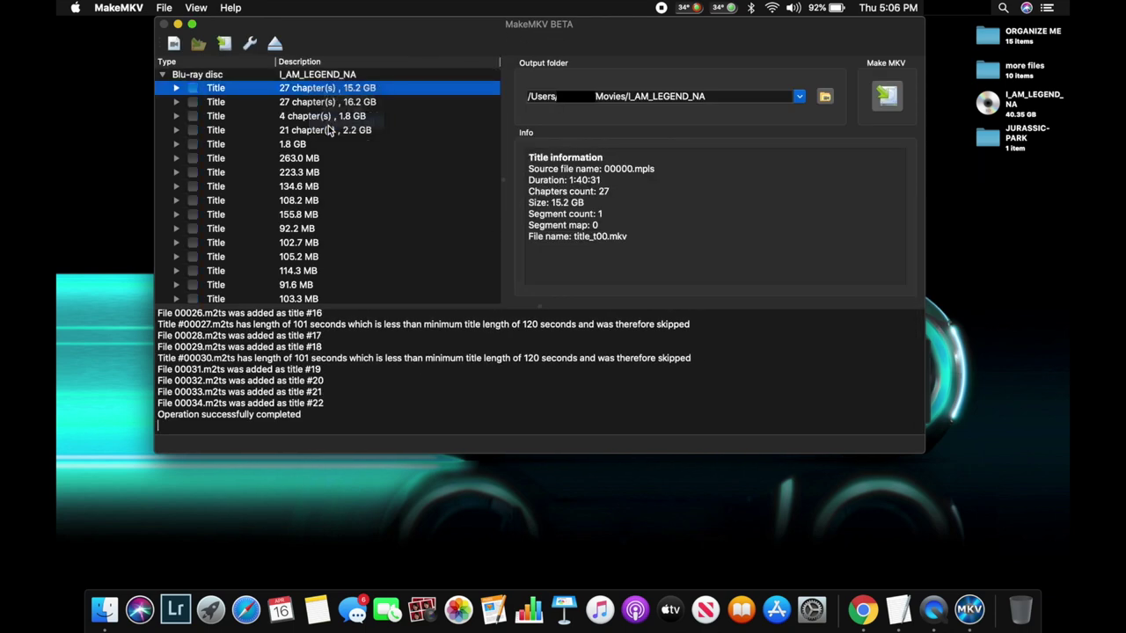
{"action": "left_click", "coordinate": [824, 101]}
{"action": "left_click", "coordinate": [818, 385]}
{"action": "left_click", "coordinate": [886, 95]}
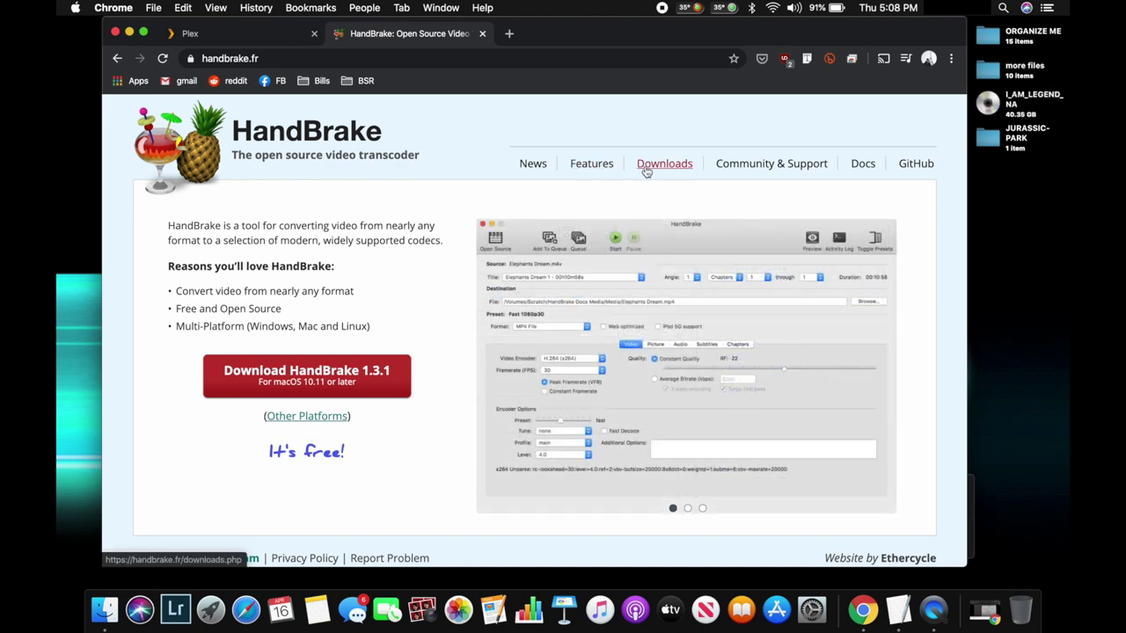
Open handbrake.fr's Features page and scroll through its output and encoder details
{"action": "left_click", "coordinate": [591, 164]}
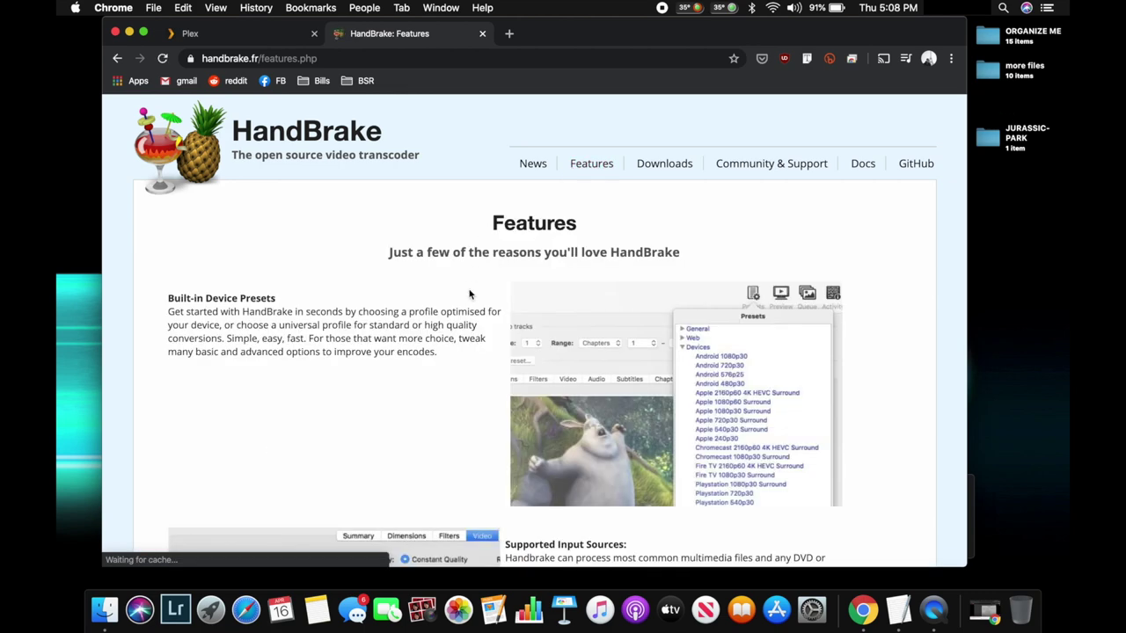
{"action": "scroll", "coordinate": [470, 294], "scroll_direction": "down", "scroll_amount": 3}
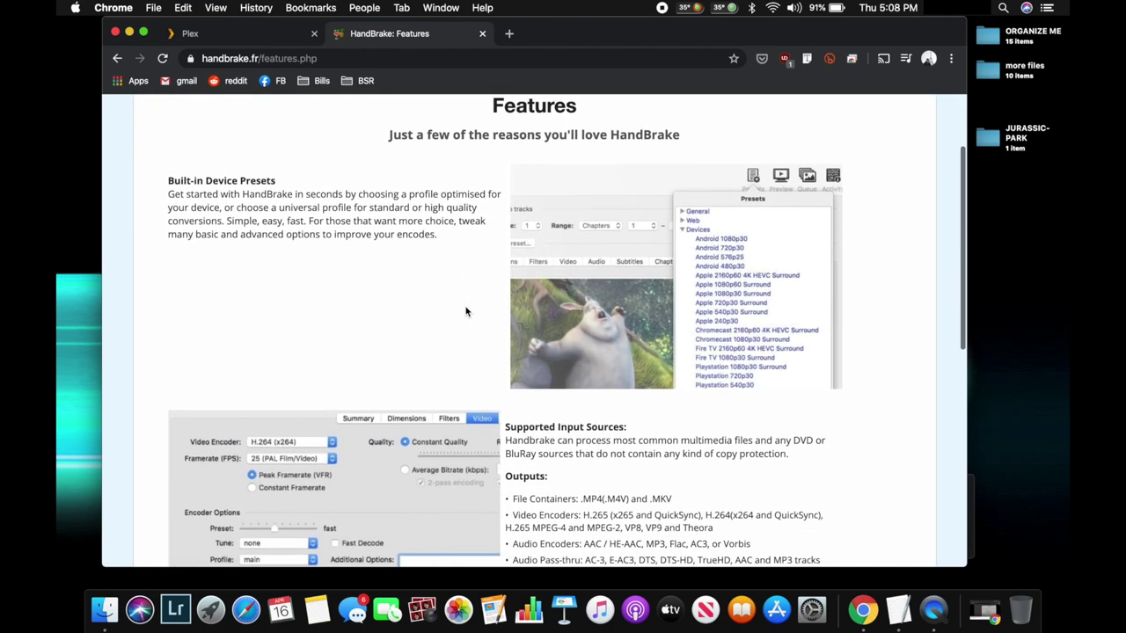
{"action": "scroll", "coordinate": [467, 311], "scroll_direction": "down", "scroll_amount": 3}
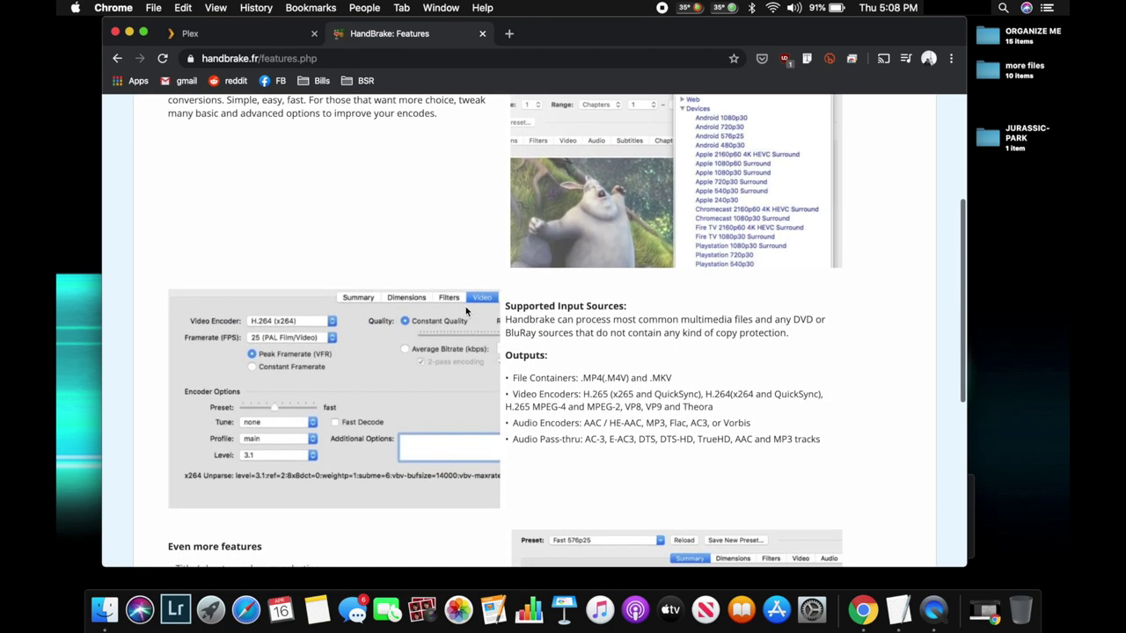
{"action": "scroll", "coordinate": [465, 306], "scroll_direction": "down", "scroll_amount": 3}
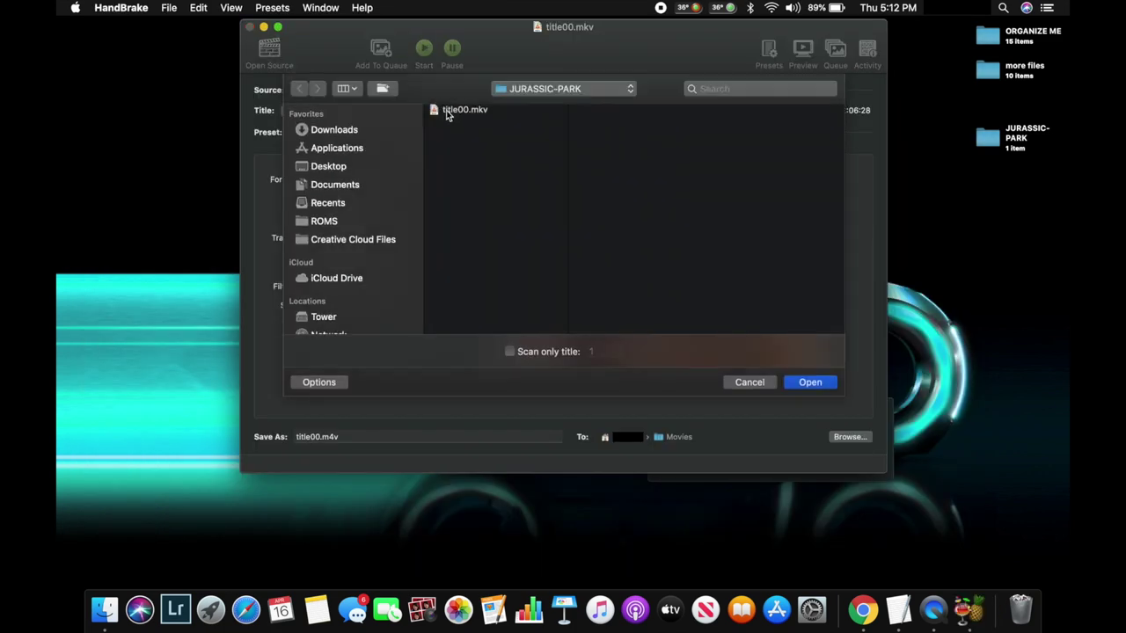
Open title00.mkv from JURASSIC-PARK, loading its 02:06:28 title with the Fast 1080p30 preset
{"action": "left_click", "coordinate": [461, 111]}
{"action": "left_click", "coordinate": [810, 382]}
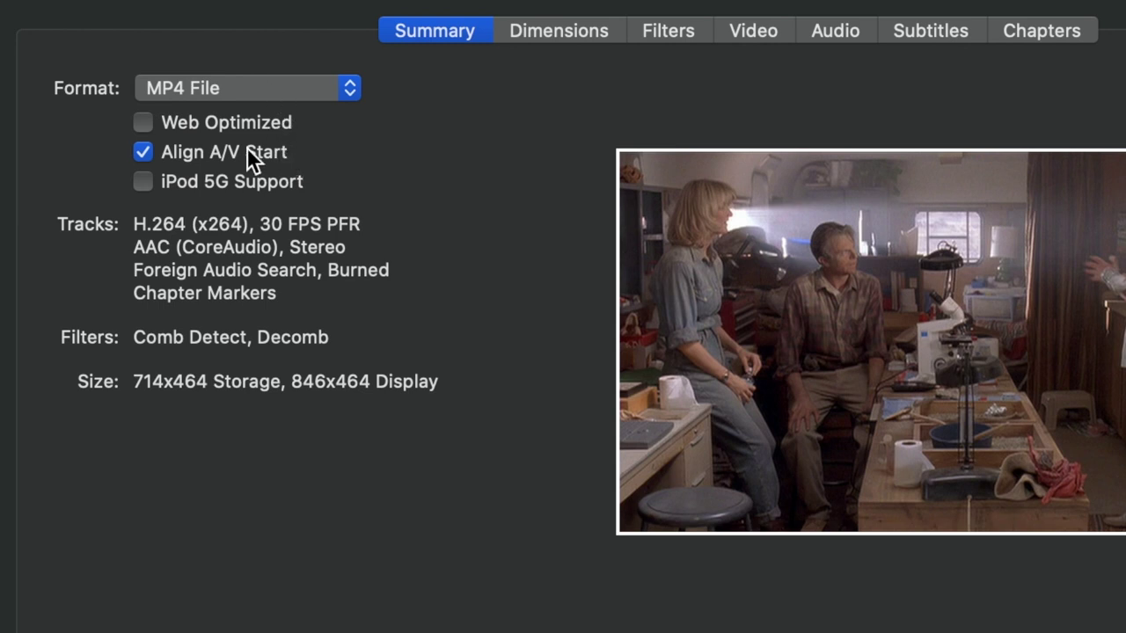
Review the Dimensions and Filters settings, then bring up the Video encoder settings
{"action": "left_click", "coordinate": [536, 35]}
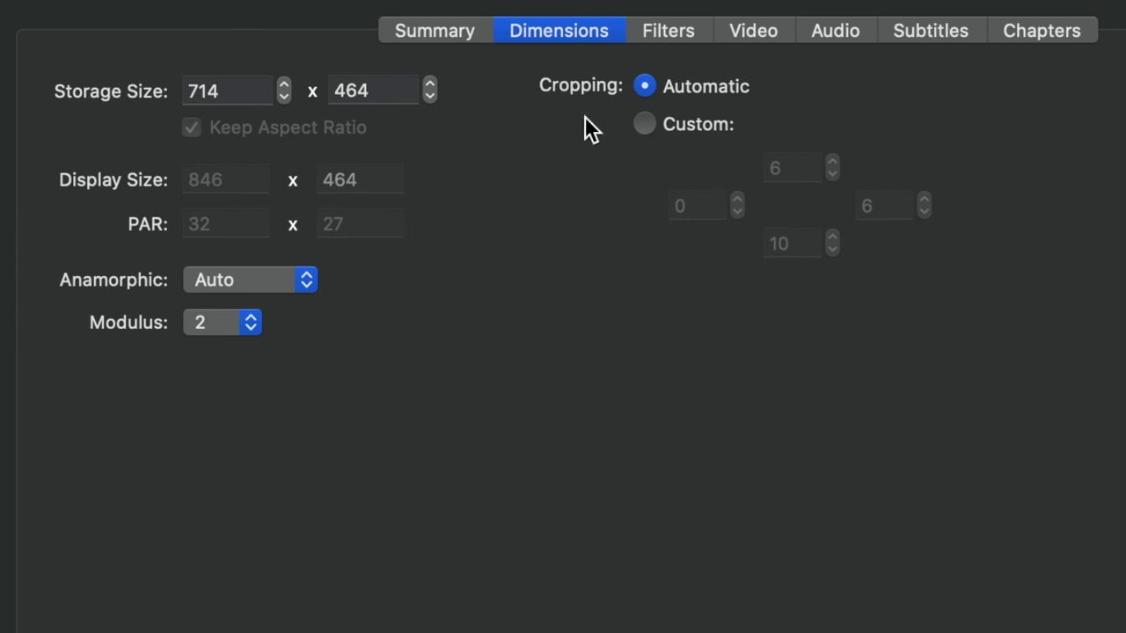
{"action": "left_click", "coordinate": [668, 30]}
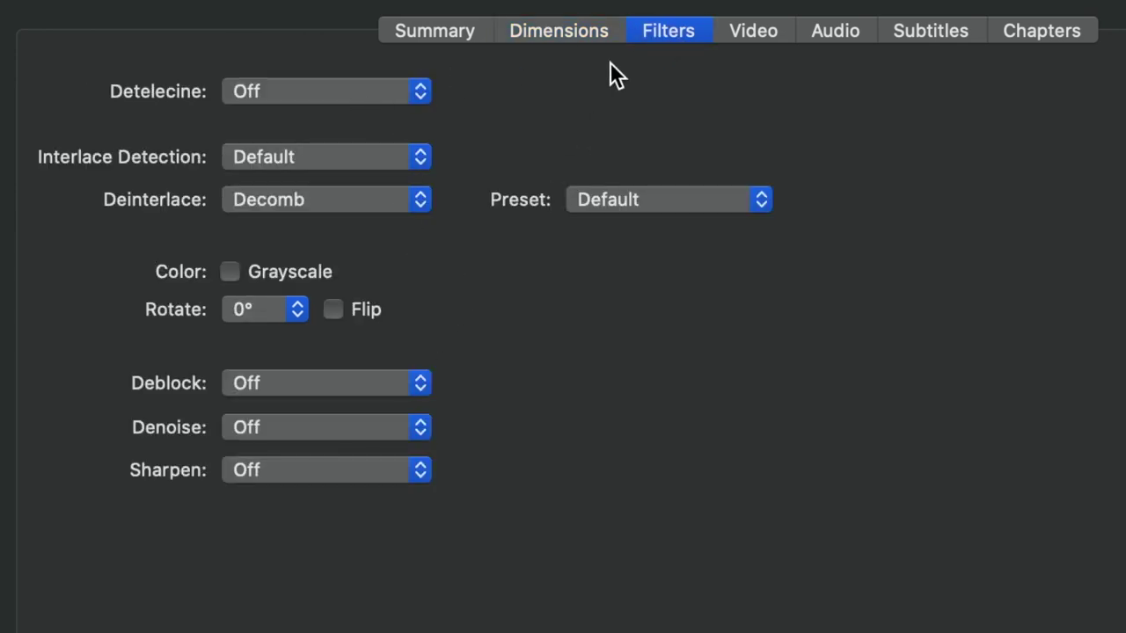
{"action": "left_click", "coordinate": [760, 33]}
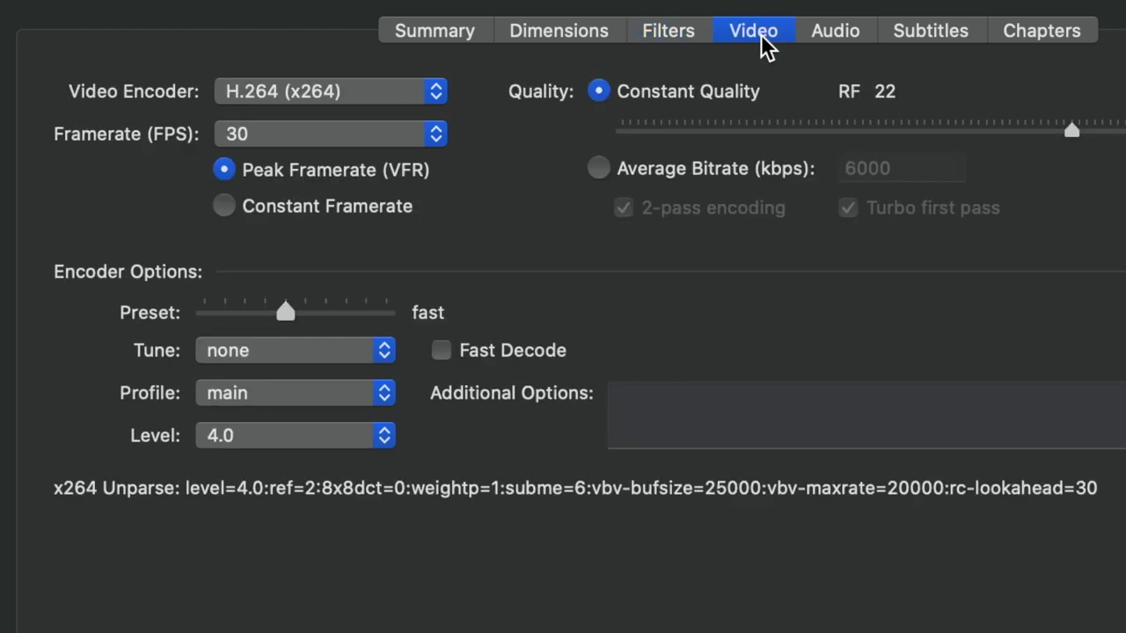
Keep the H.264 (x264) encoder with a slower preset and film tuning
{"action": "left_click", "coordinate": [376, 97]}
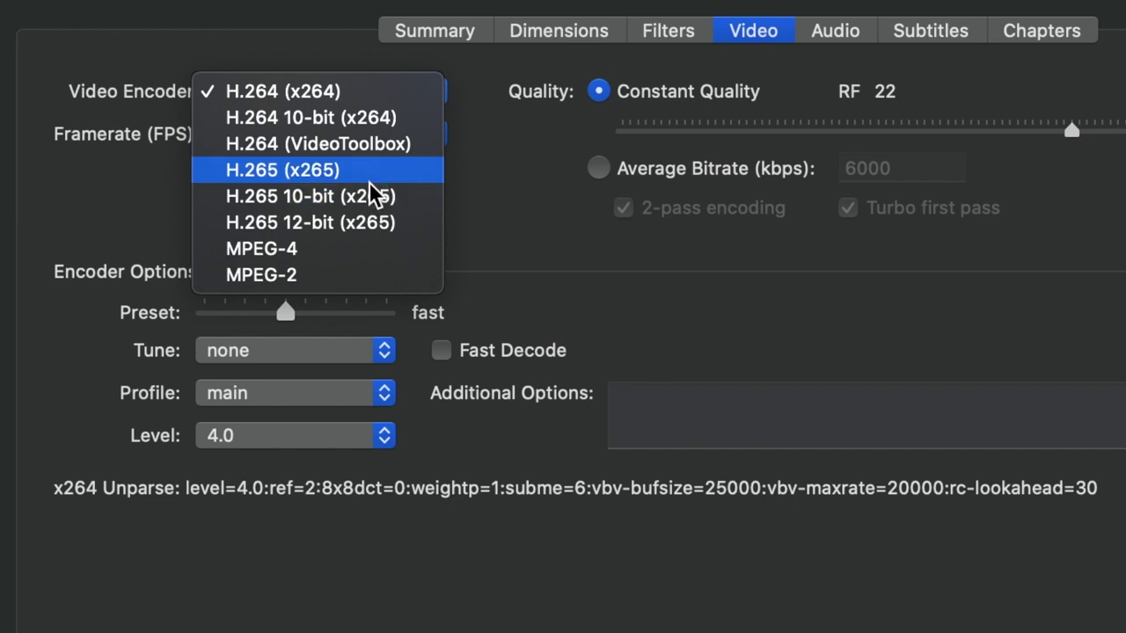
{"action": "left_click", "coordinate": [401, 94]}
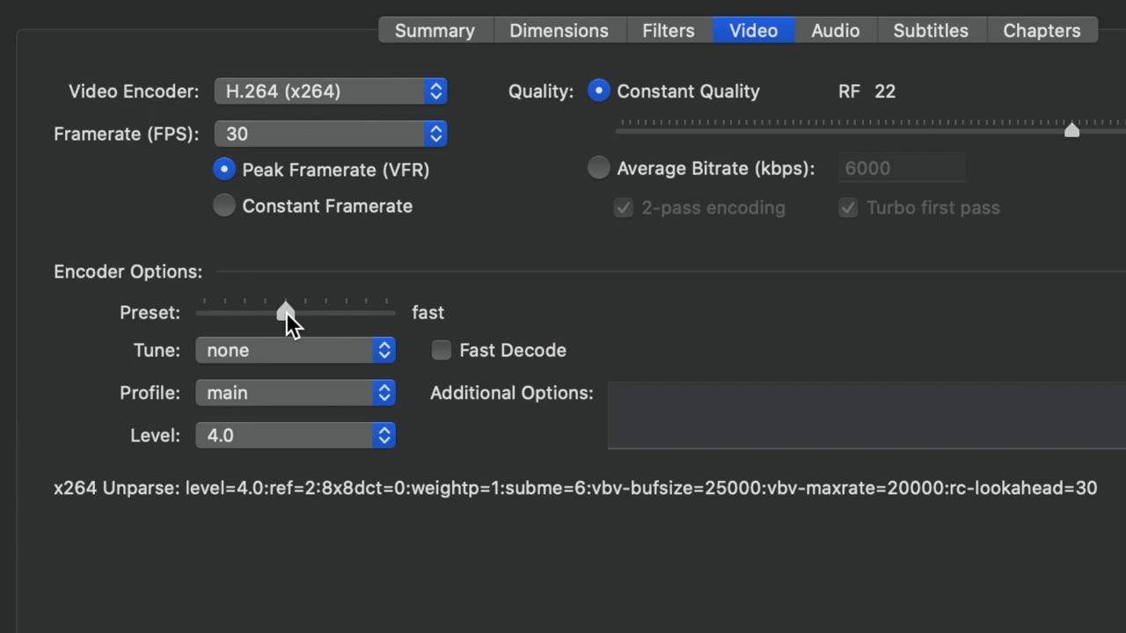
{"action": "left_click_drag", "start_coordinate": [286, 312], "coordinate": [350, 323]}
{"action": "left_click", "coordinate": [303, 359]}
{"action": "left_click", "coordinate": [254, 378]}
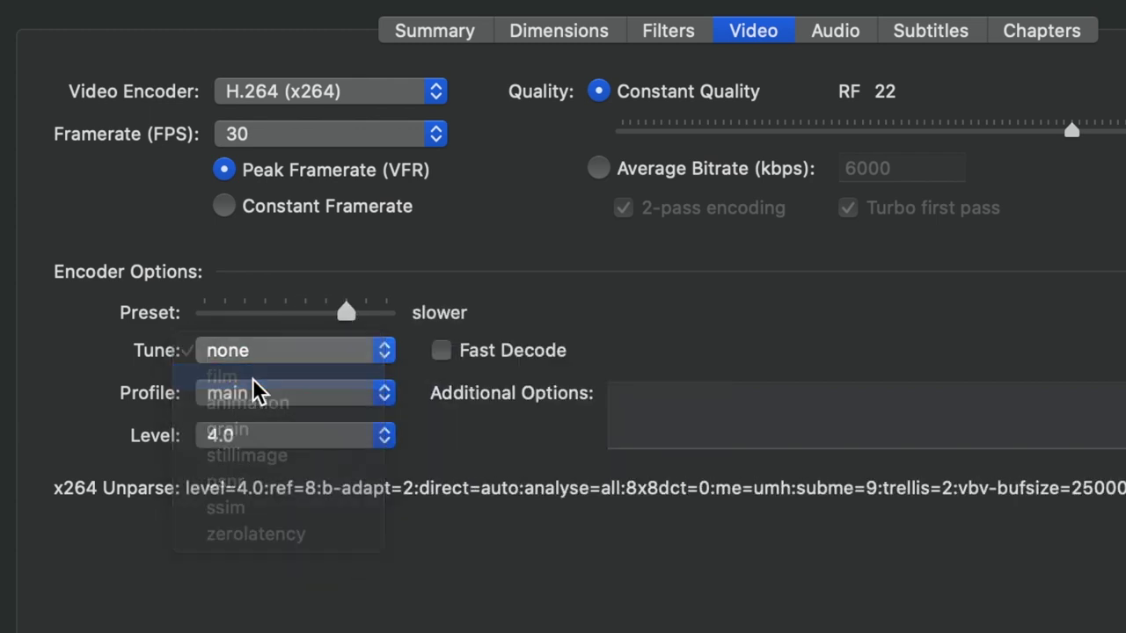
Set H.264 profile high, level 4.1, and Constant Quality RF 18
{"action": "left_click", "coordinate": [225, 398]}
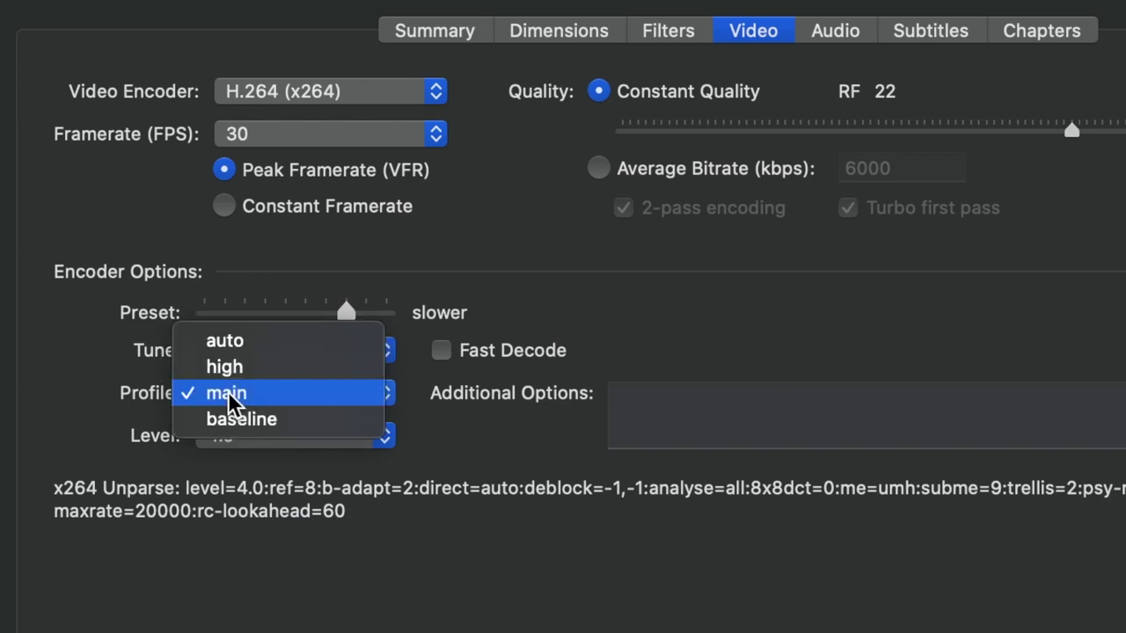
{"action": "left_click", "coordinate": [234, 369]}
{"action": "left_click", "coordinate": [227, 437]}
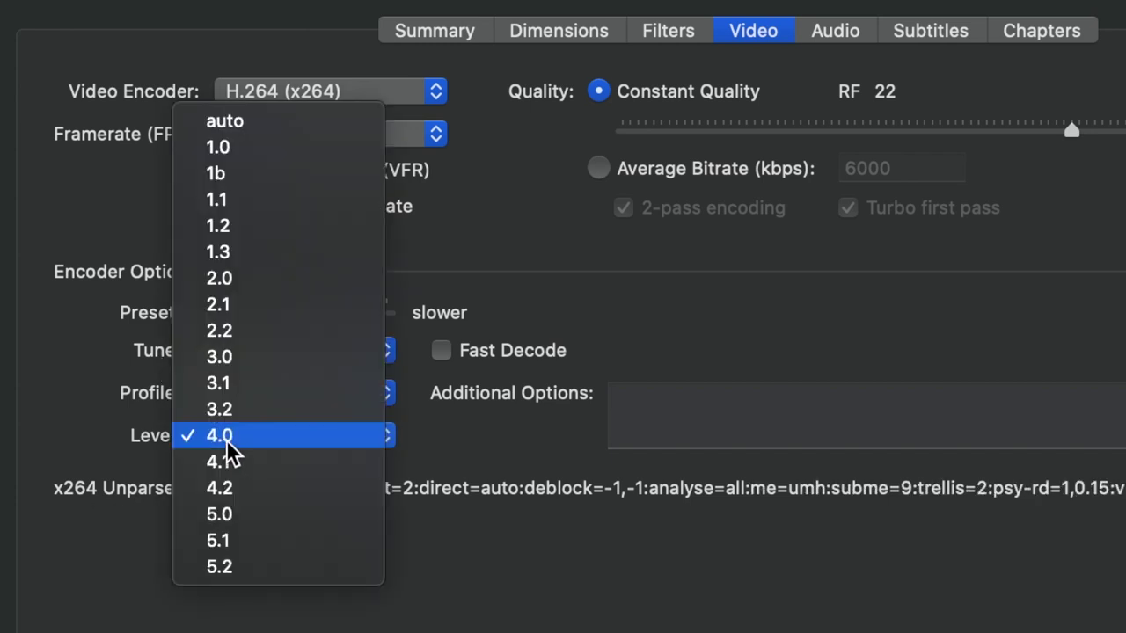
{"action": "left_click", "coordinate": [222, 459]}
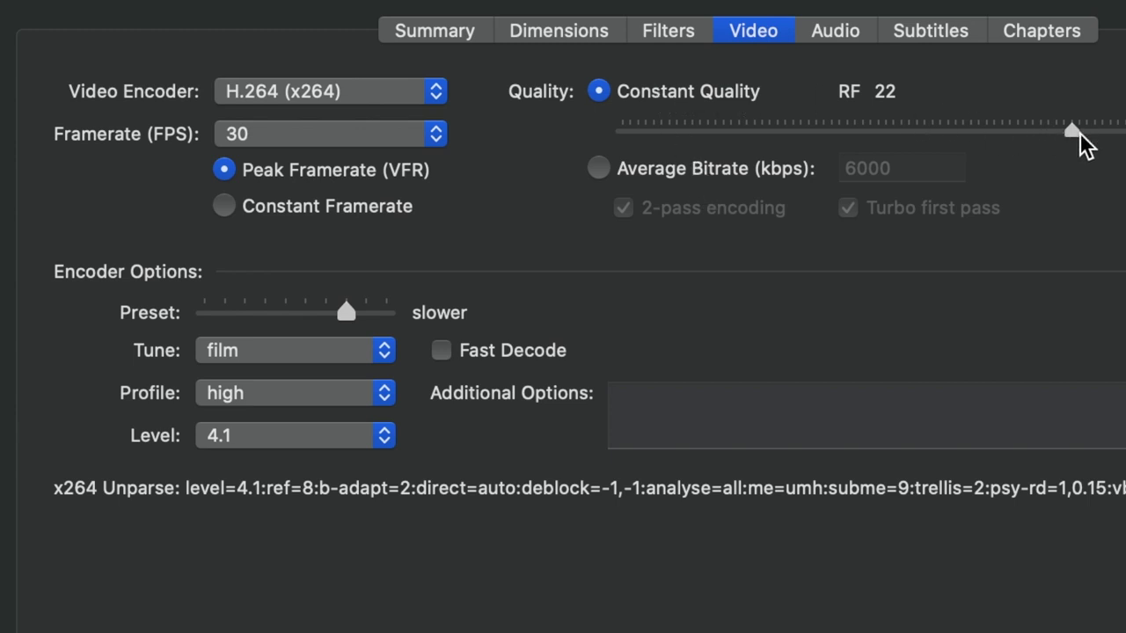
{"action": "left_click_drag", "start_coordinate": [1075, 130], "coordinate": [1123, 127]}
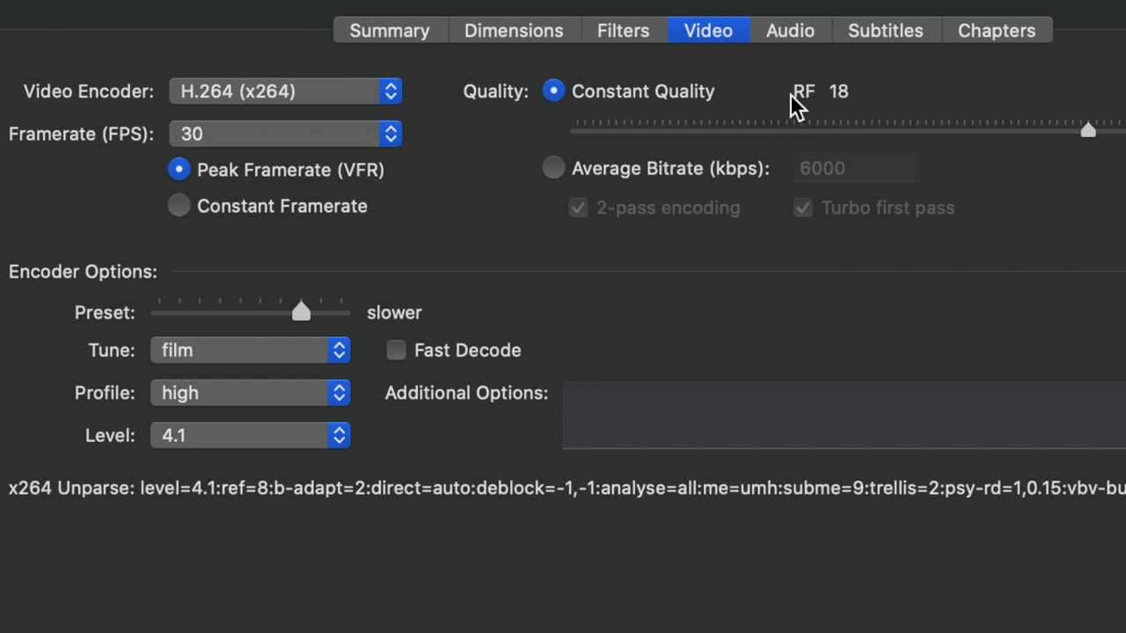
{"action": "mouse_move", "coordinate": [724, 204]}
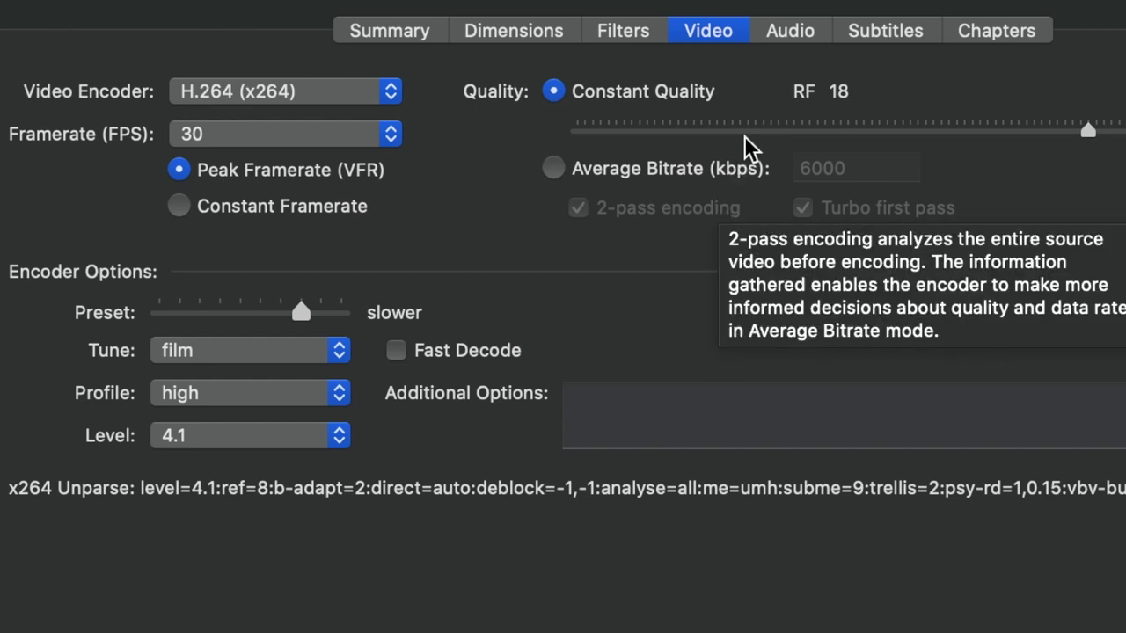
Set the audio mixdown to 5.1 Channels, then review the Subtitles and Chapters settings
{"action": "left_click", "coordinate": [790, 36]}
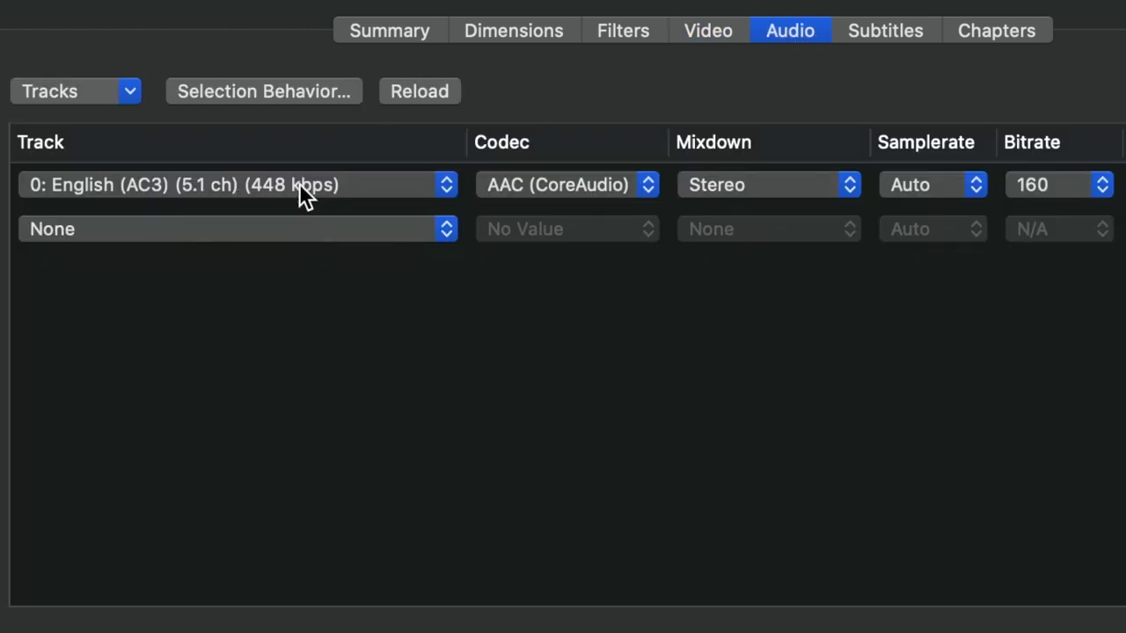
{"action": "left_click", "coordinate": [742, 183]}
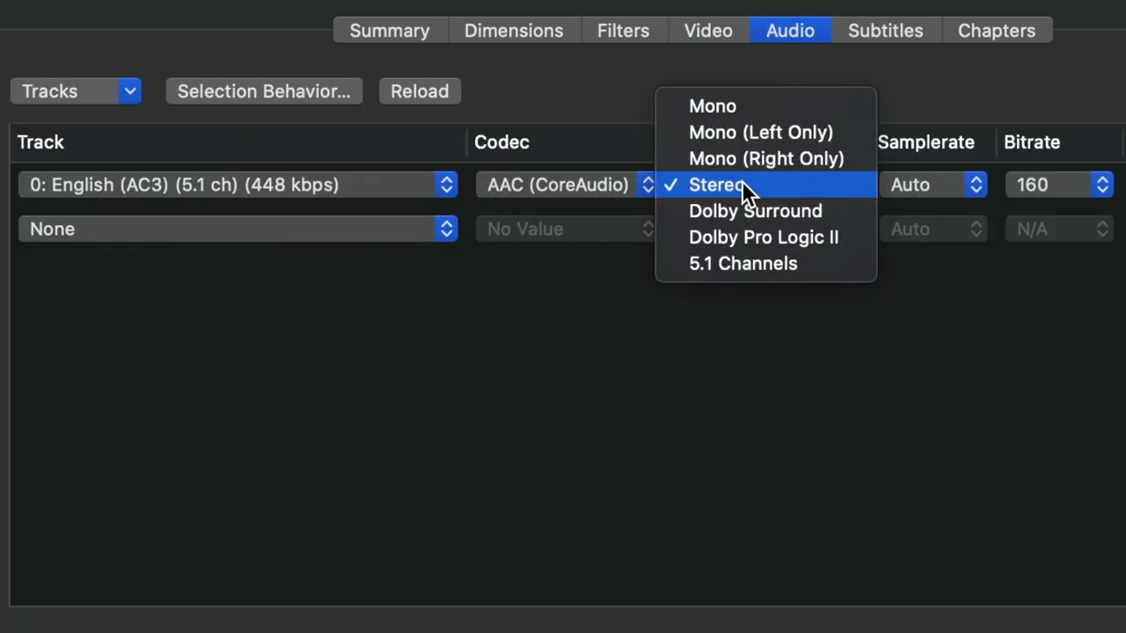
{"action": "left_click", "coordinate": [744, 264]}
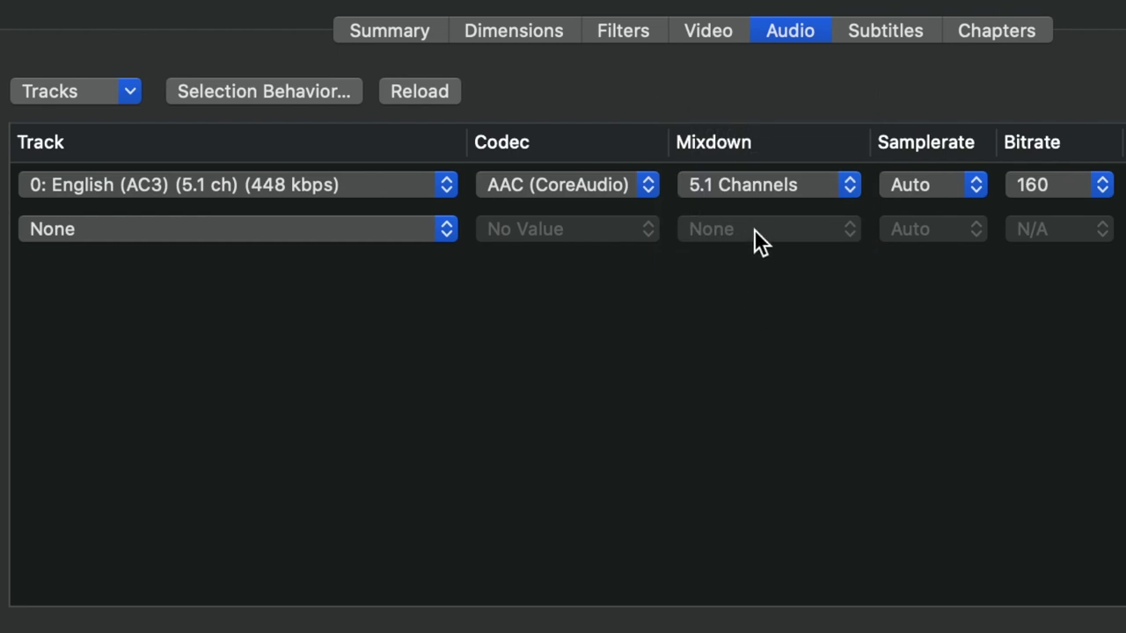
{"action": "left_click", "coordinate": [774, 187]}
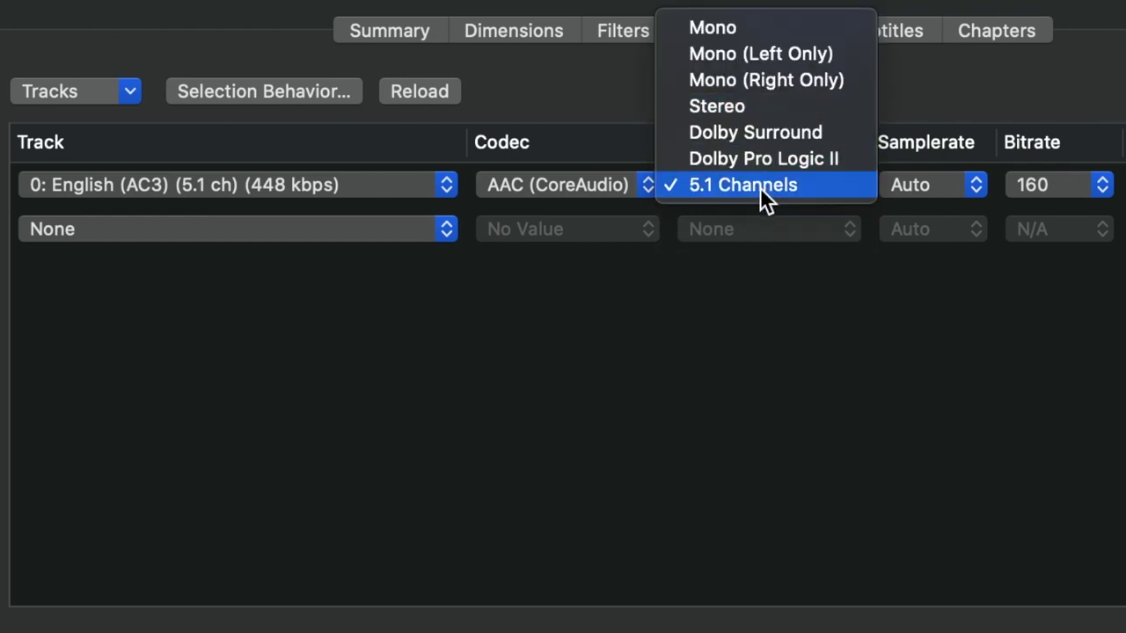
{"action": "left_click", "coordinate": [760, 186]}
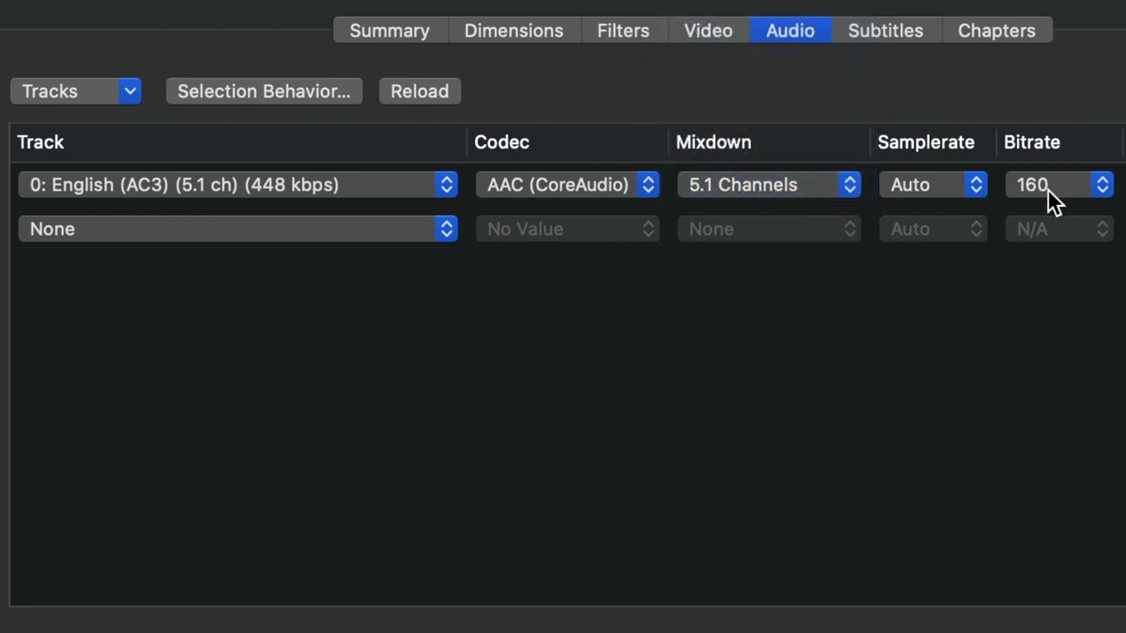
{"action": "left_click", "coordinate": [908, 37]}
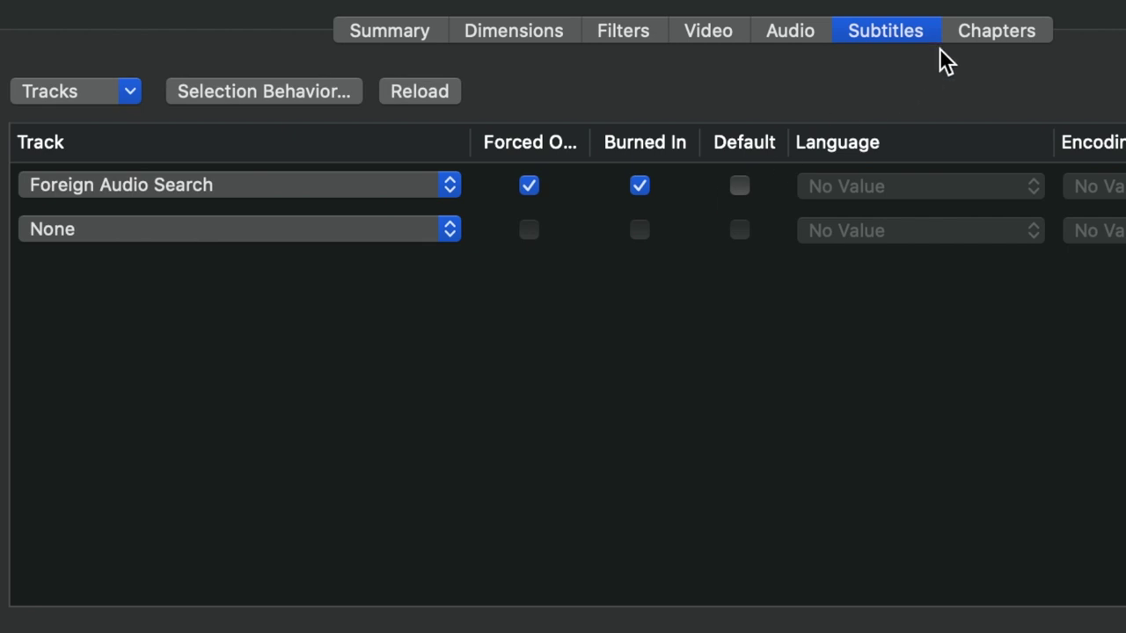
{"action": "left_click", "coordinate": [983, 30]}
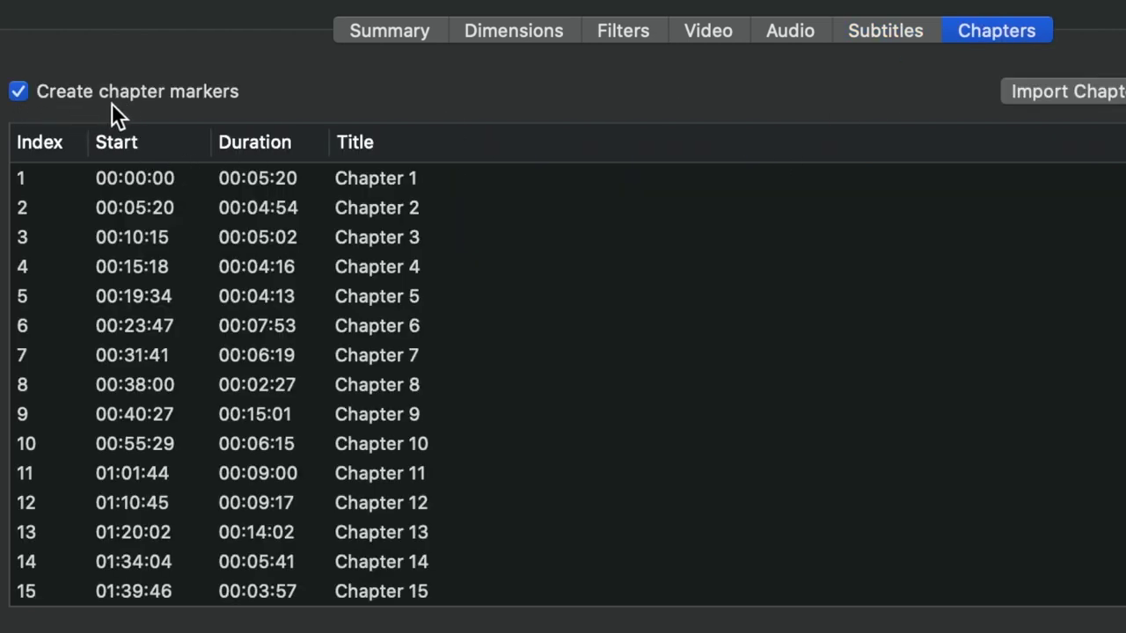
Make a new Desktop folder Jurassic Park (1993) the output destination
{"action": "left_click", "coordinate": [850, 436]}
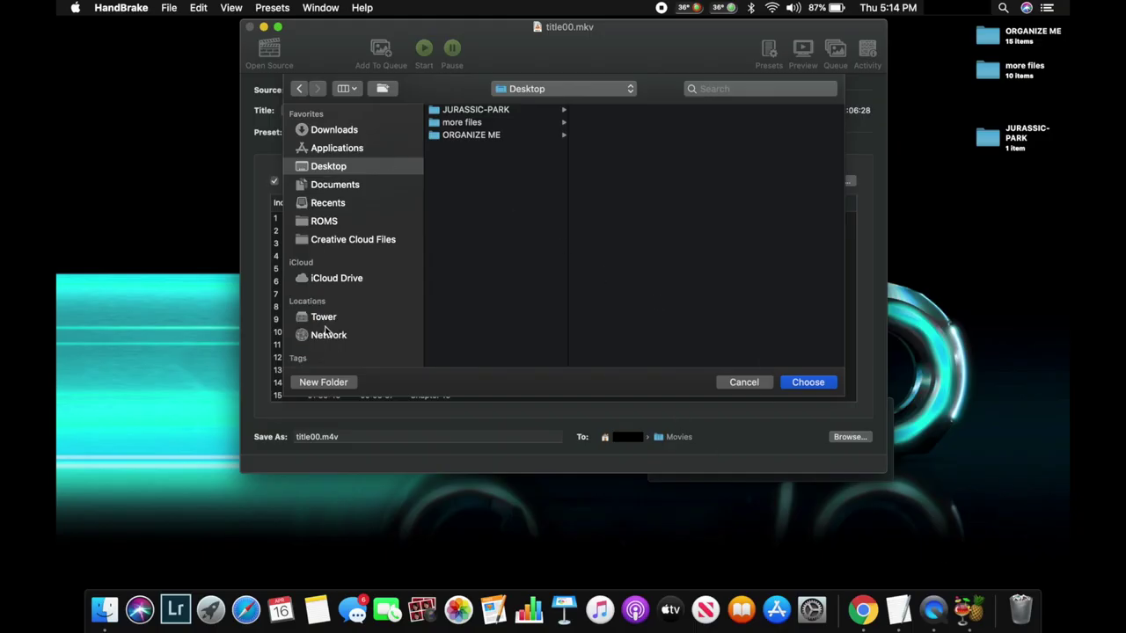
{"action": "left_click", "coordinate": [324, 382]}
{"action": "type", "text": "Jurassic Park (1993"}
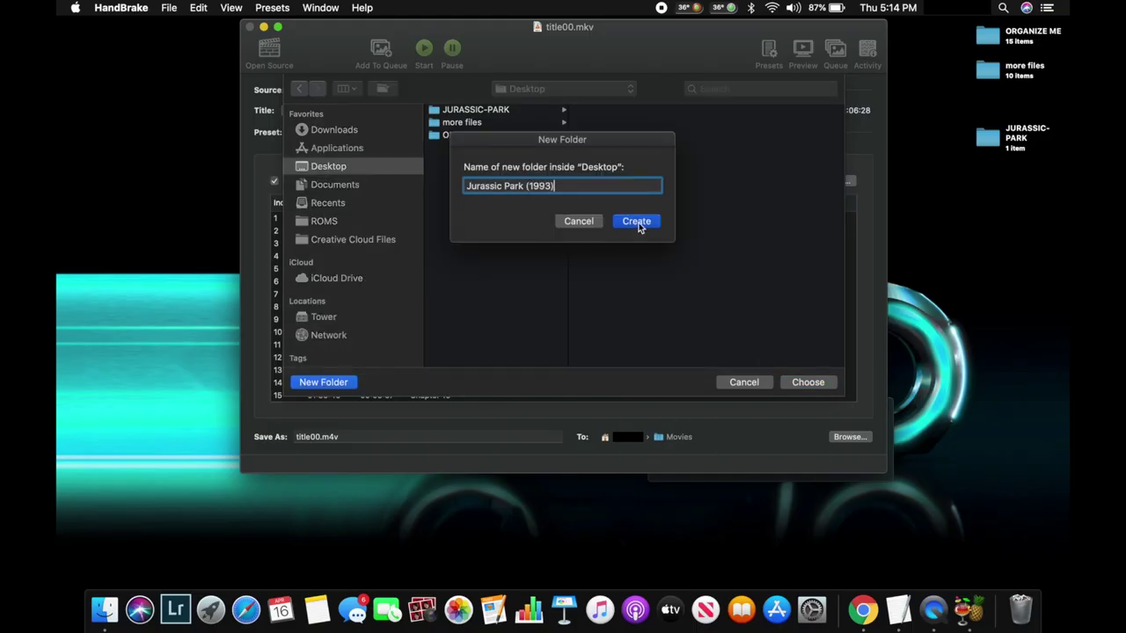
{"action": "left_click", "coordinate": [636, 221]}
{"action": "left_click", "coordinate": [809, 383]}
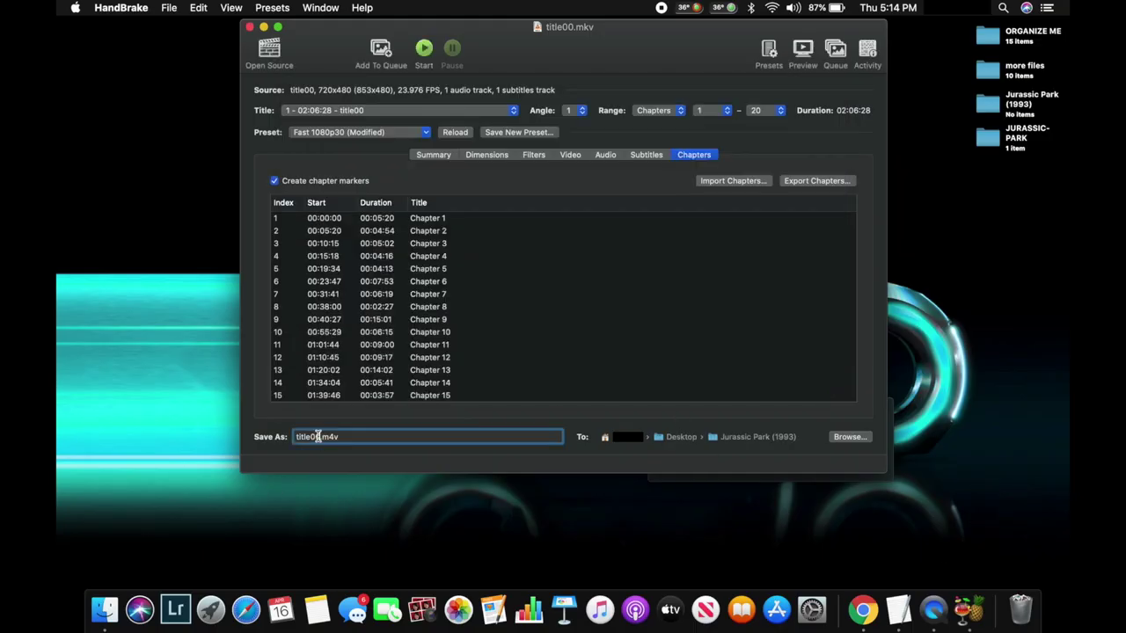
{"action": "left_click", "coordinate": [427, 155]}
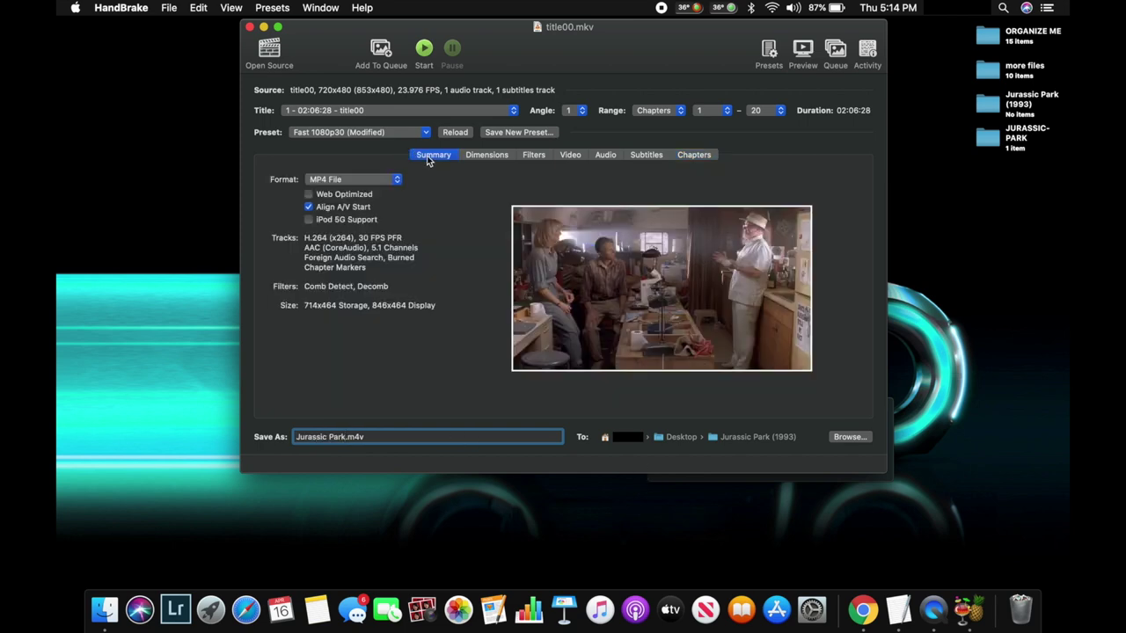
Save the current settings as preset My Preset and make it the default
{"action": "left_click", "coordinate": [775, 58]}
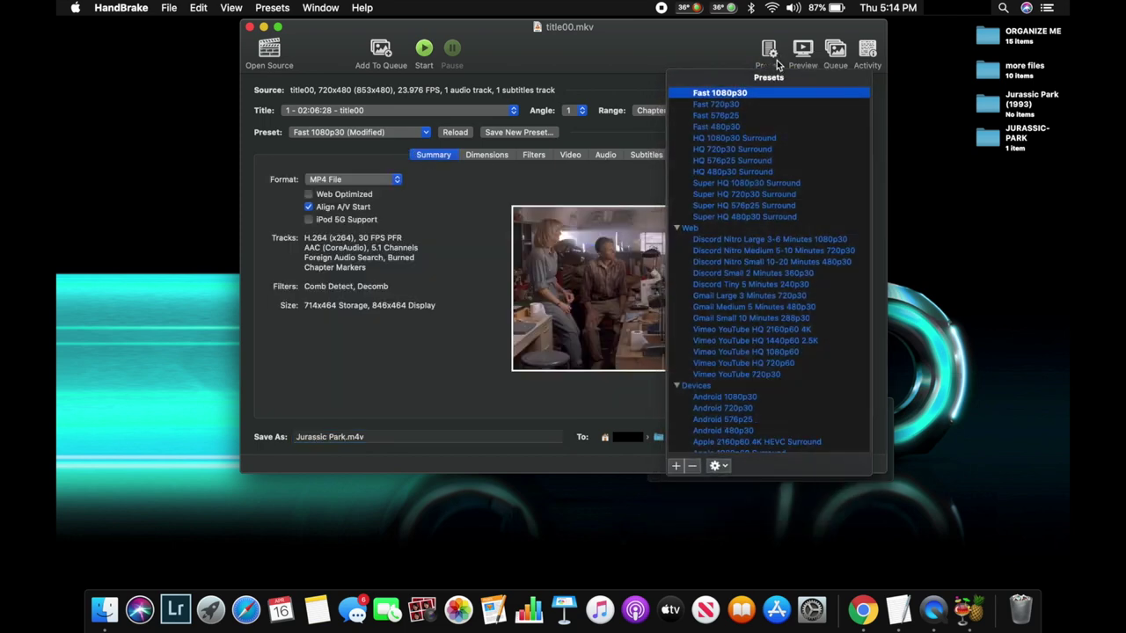
{"action": "left_click", "coordinate": [676, 468]}
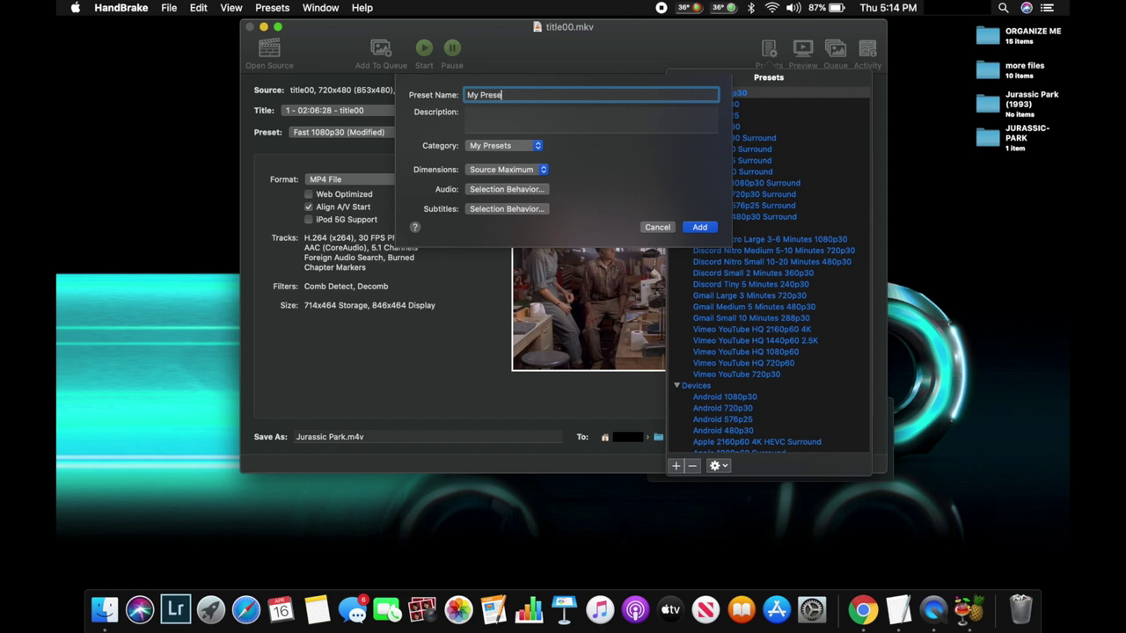
{"action": "left_click", "coordinate": [704, 231]}
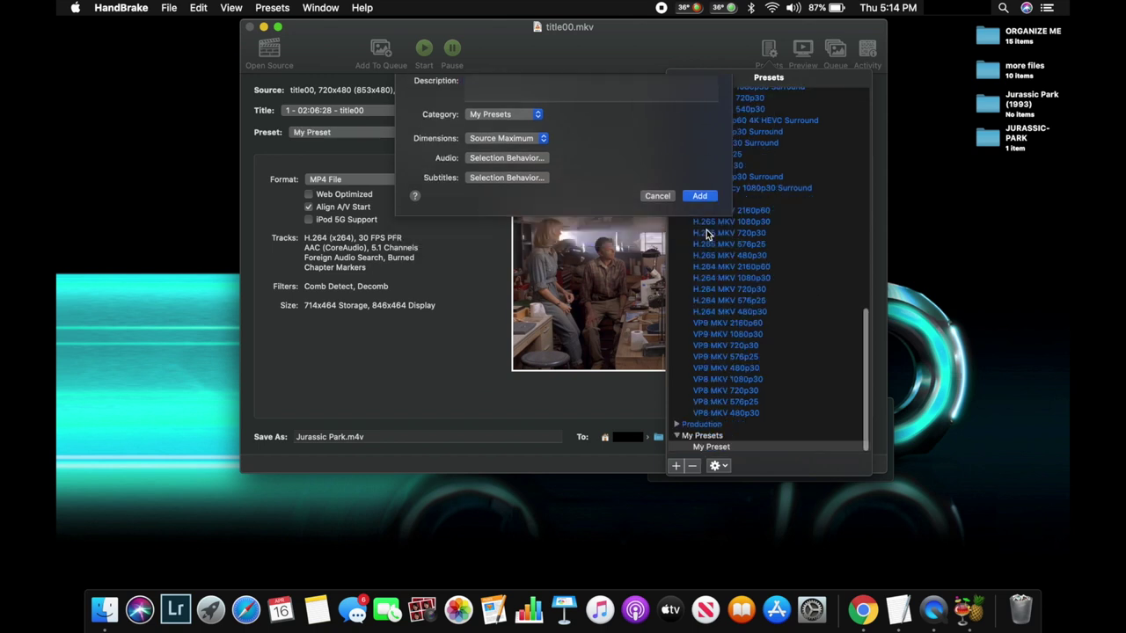
{"action": "left_click", "coordinate": [717, 466]}
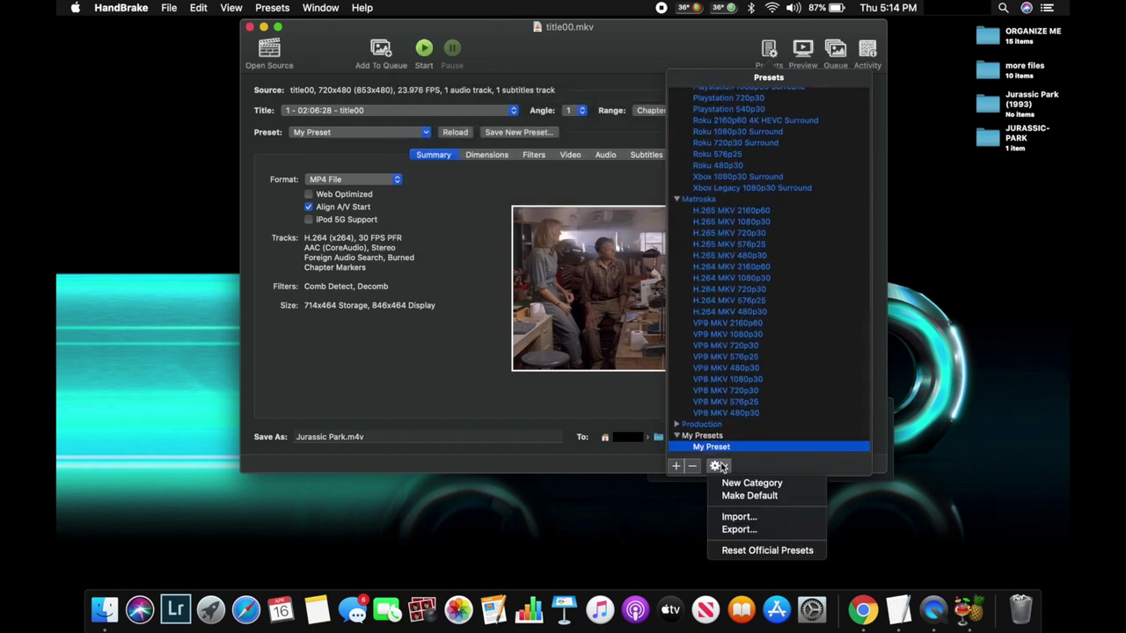
{"action": "left_click", "coordinate": [750, 496]}
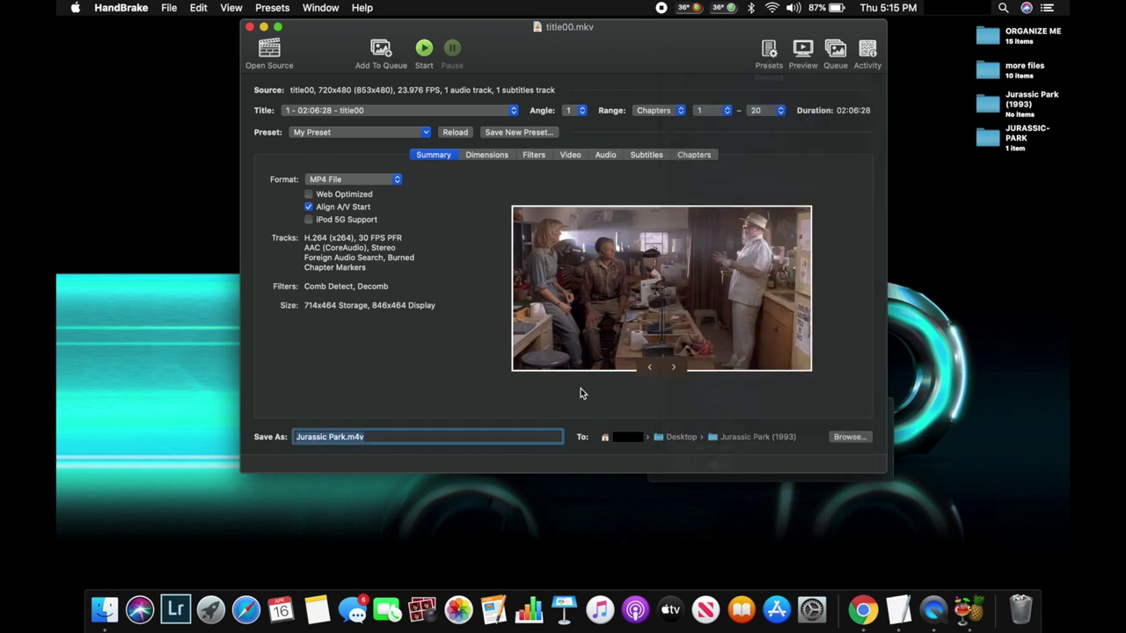
{"action": "left_click", "coordinate": [583, 395]}
Encode the movie, compare its 2.50 GB size to the 4.97 GB MKV in Plex, and play it
{"action": "left_click", "coordinate": [424, 49]}
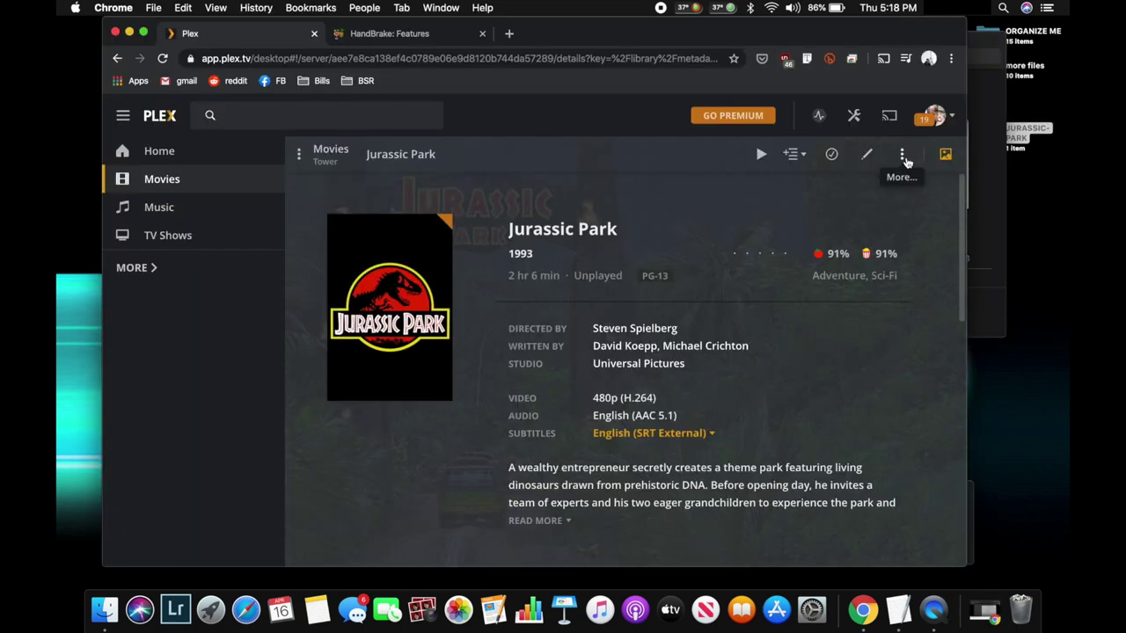
{"action": "left_click", "coordinate": [903, 155]}
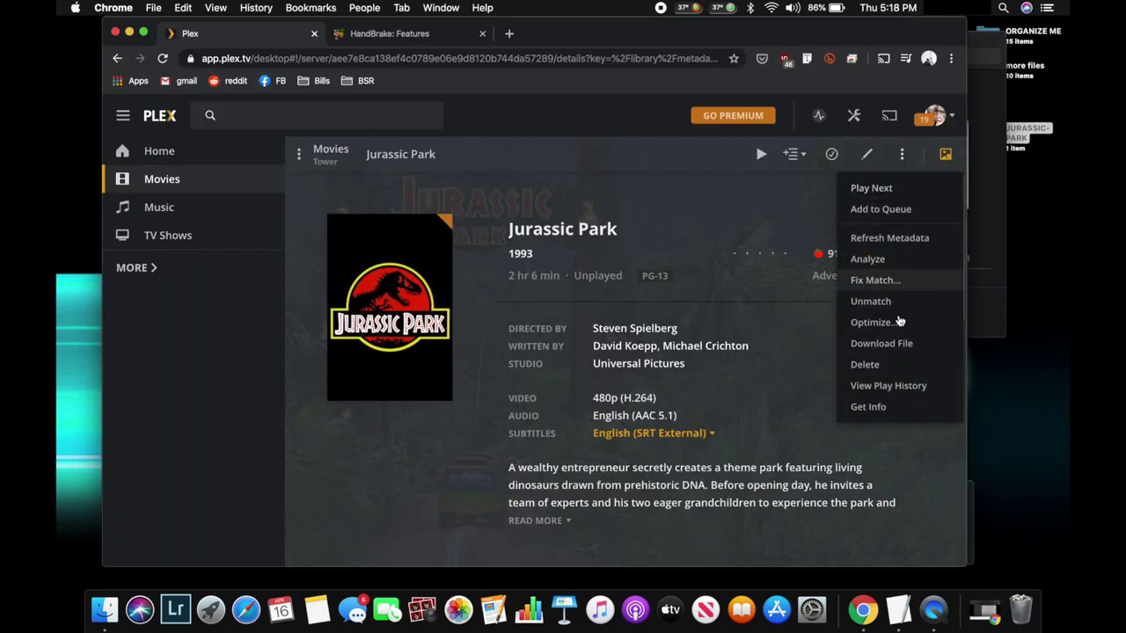
{"action": "left_click", "coordinate": [872, 407]}
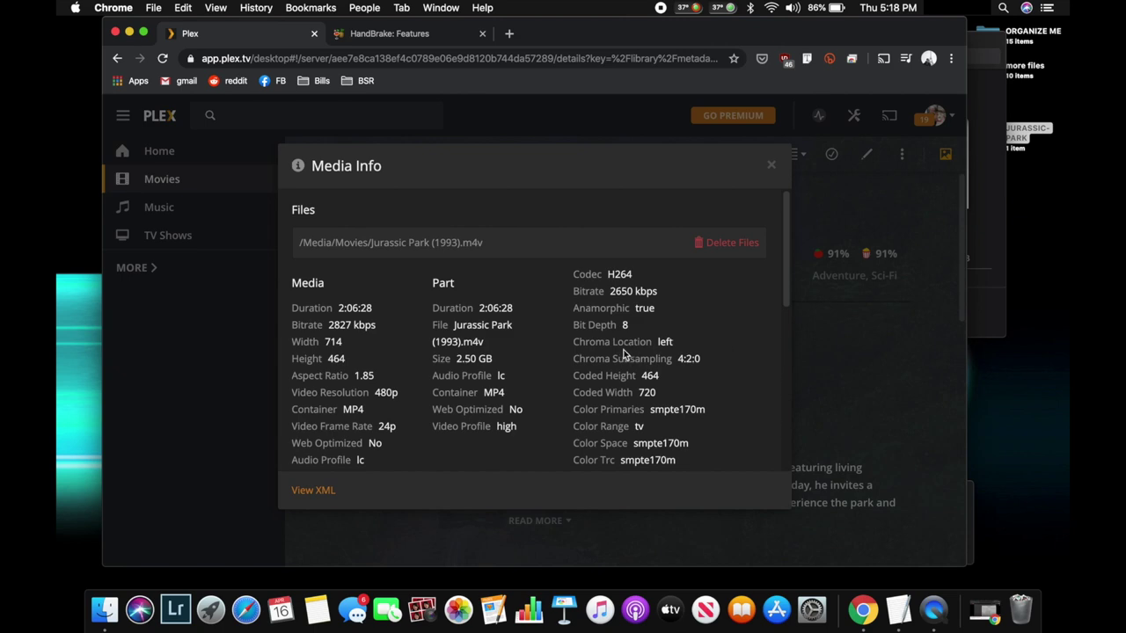
{"action": "left_click_drag", "start_coordinate": [505, 363], "coordinate": [455, 364]}
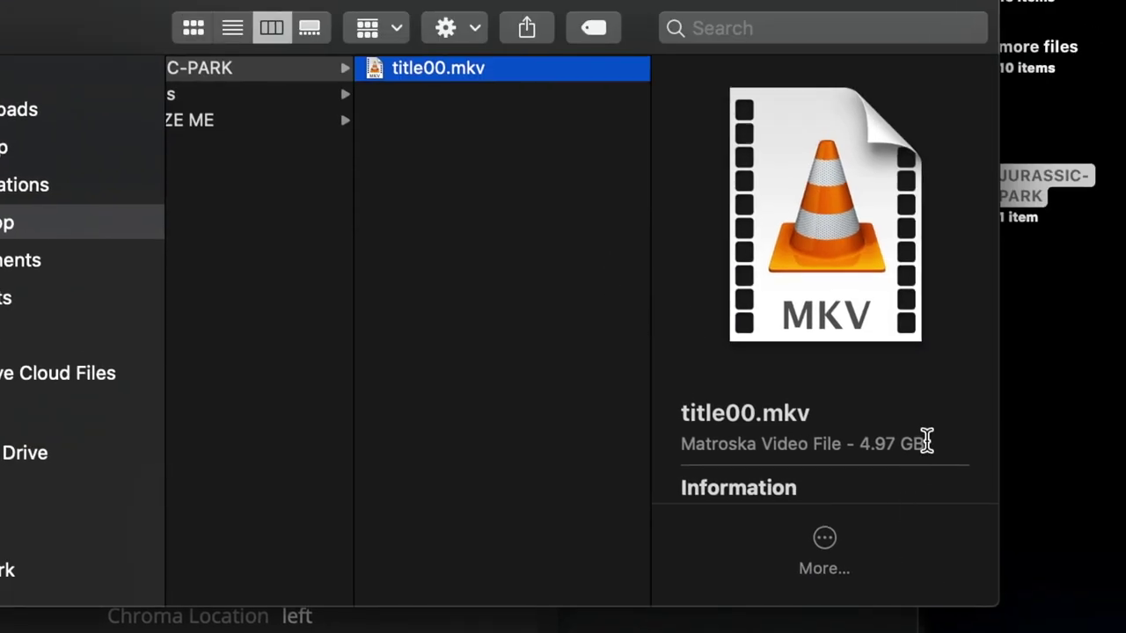
{"action": "left_click_drag", "start_coordinate": [925, 443], "coordinate": [853, 444]}
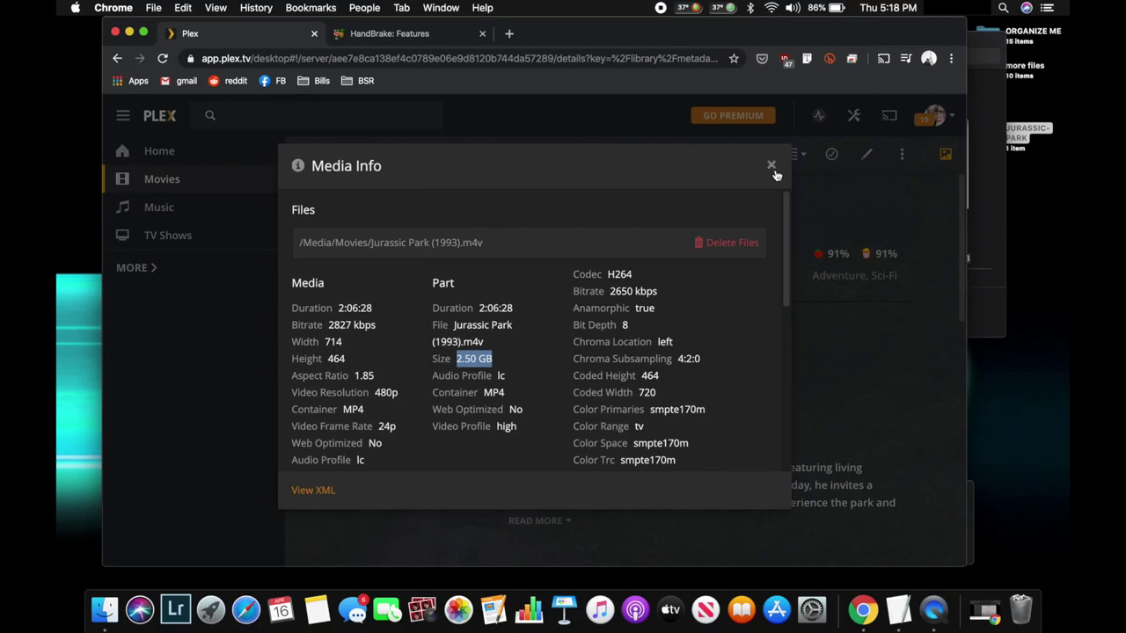
{"action": "left_click", "coordinate": [771, 166]}
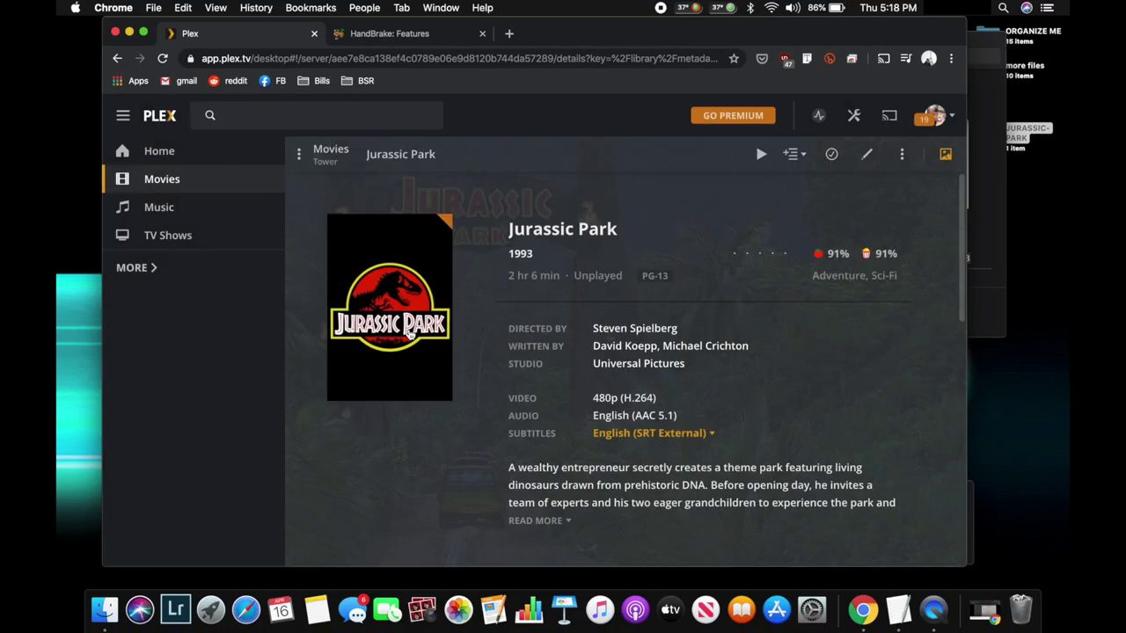
{"action": "left_click", "coordinate": [391, 304]}
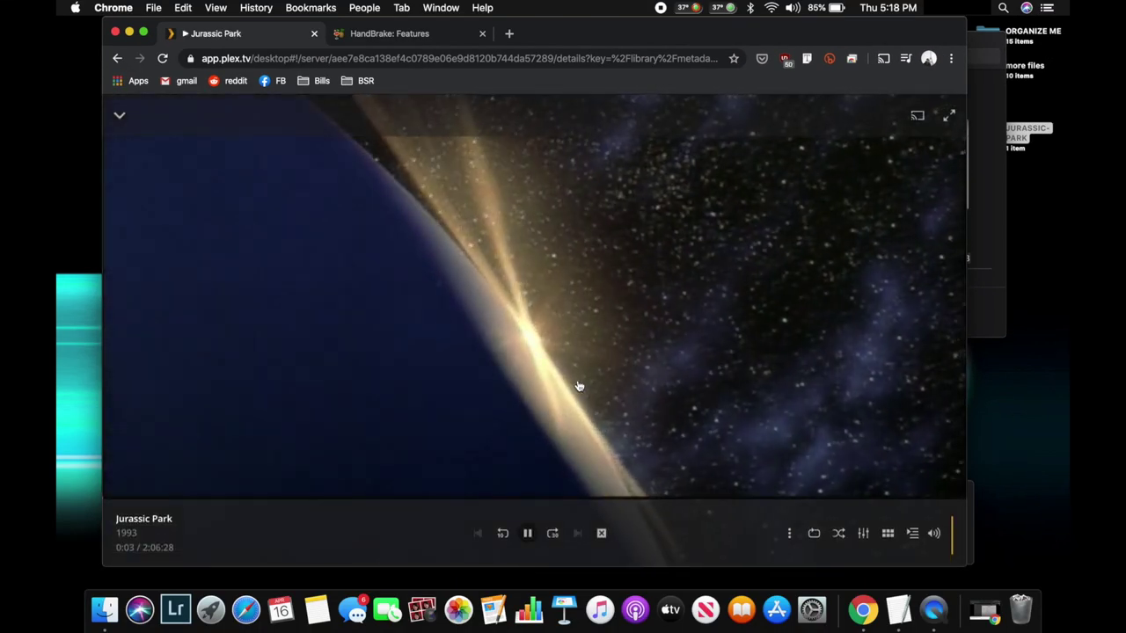